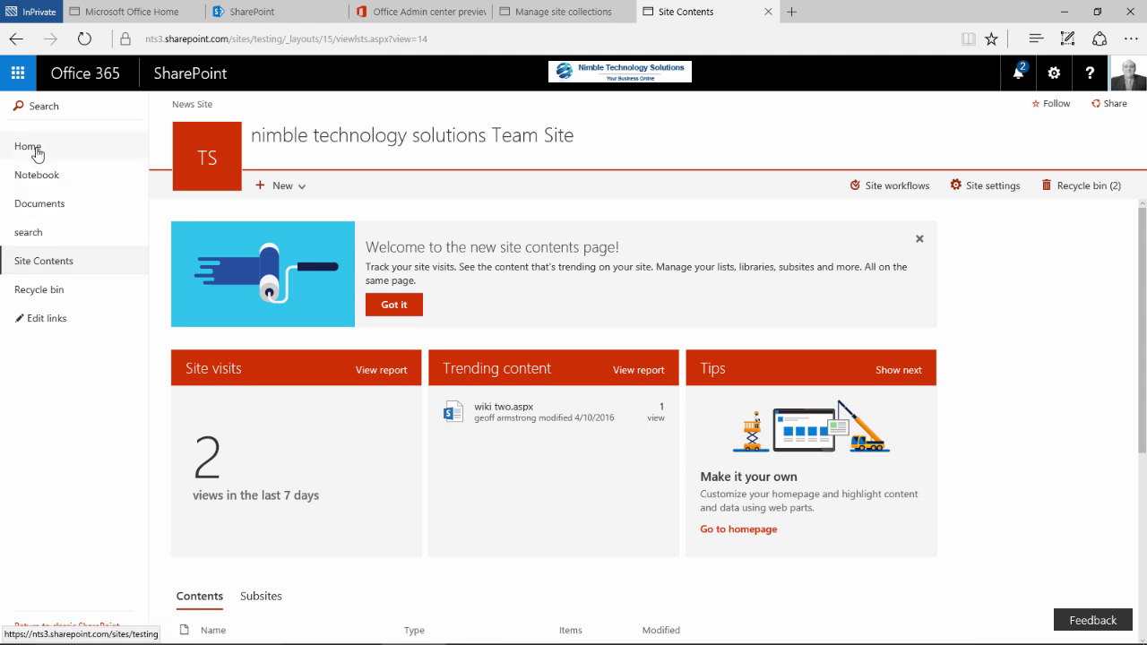
Step: Go to the team site's home page and open the Site contents page from there
left_click(31, 149)
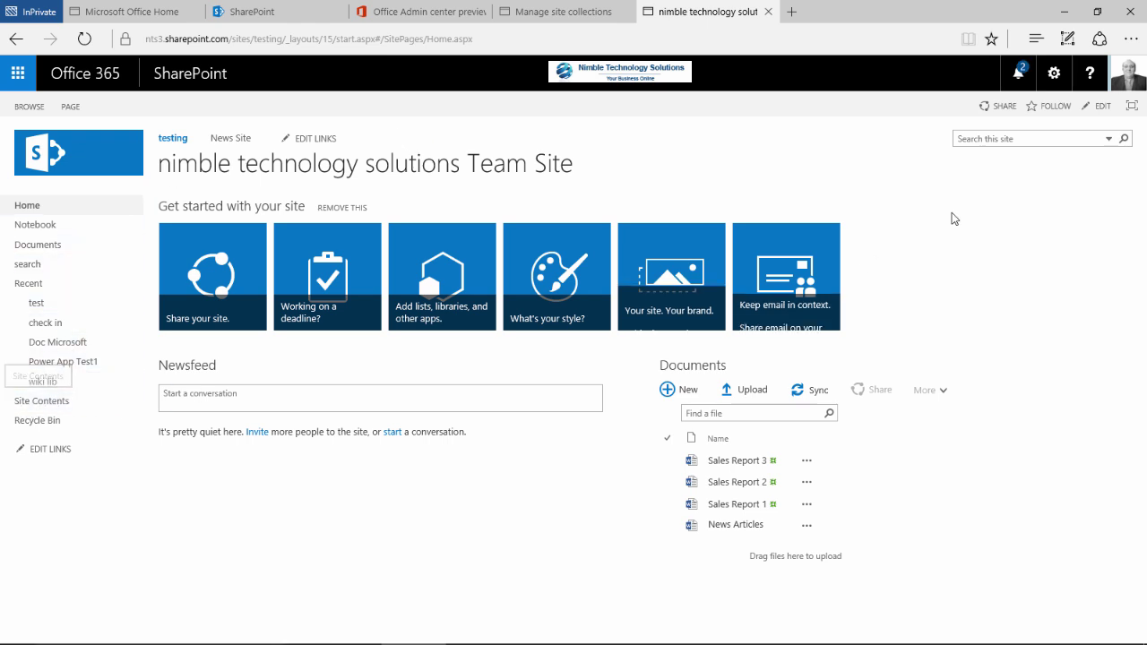
left_click(1056, 77)
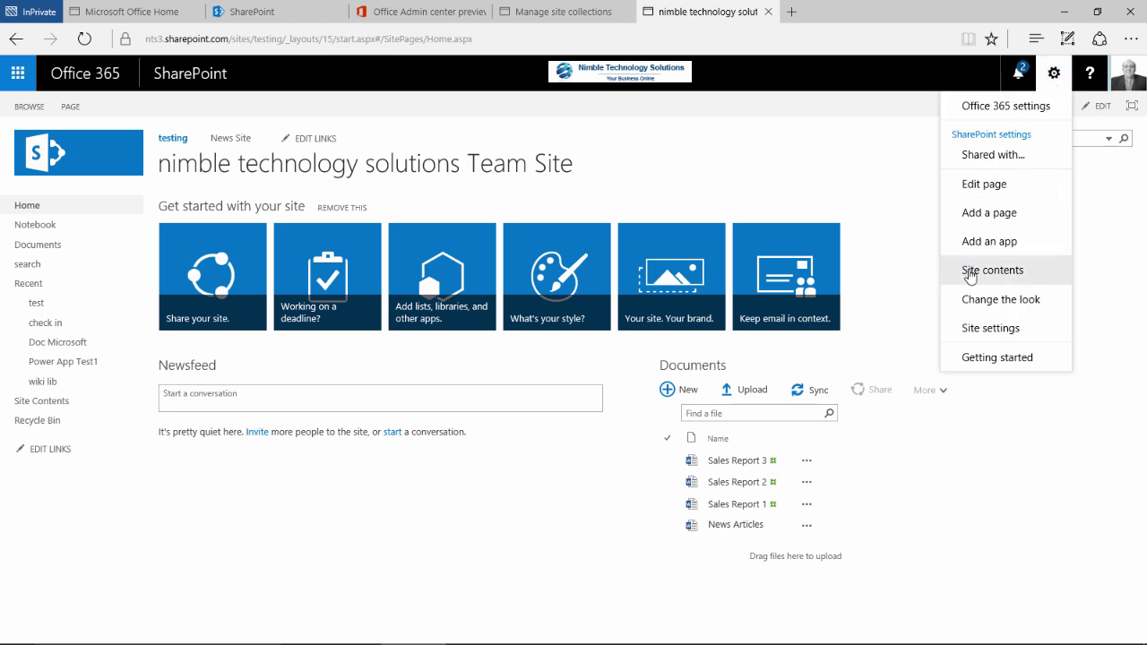
left_click(970, 271)
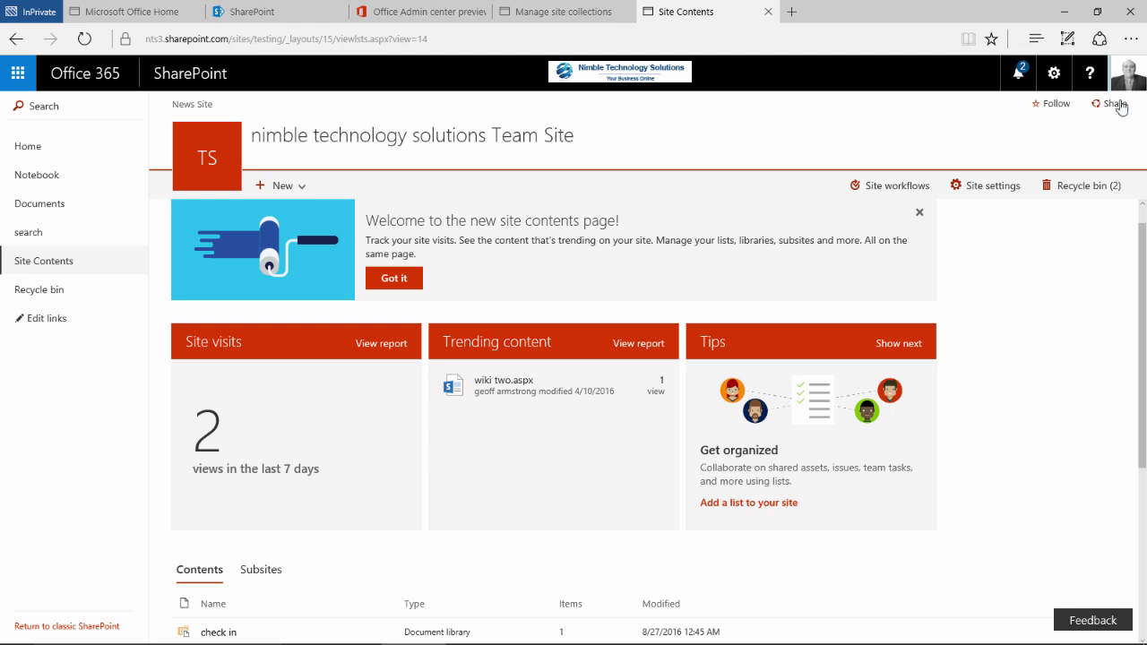
Step: Look at the creation forms for a new list and a new document library, leaving both without creating anything
left_click(305, 193)
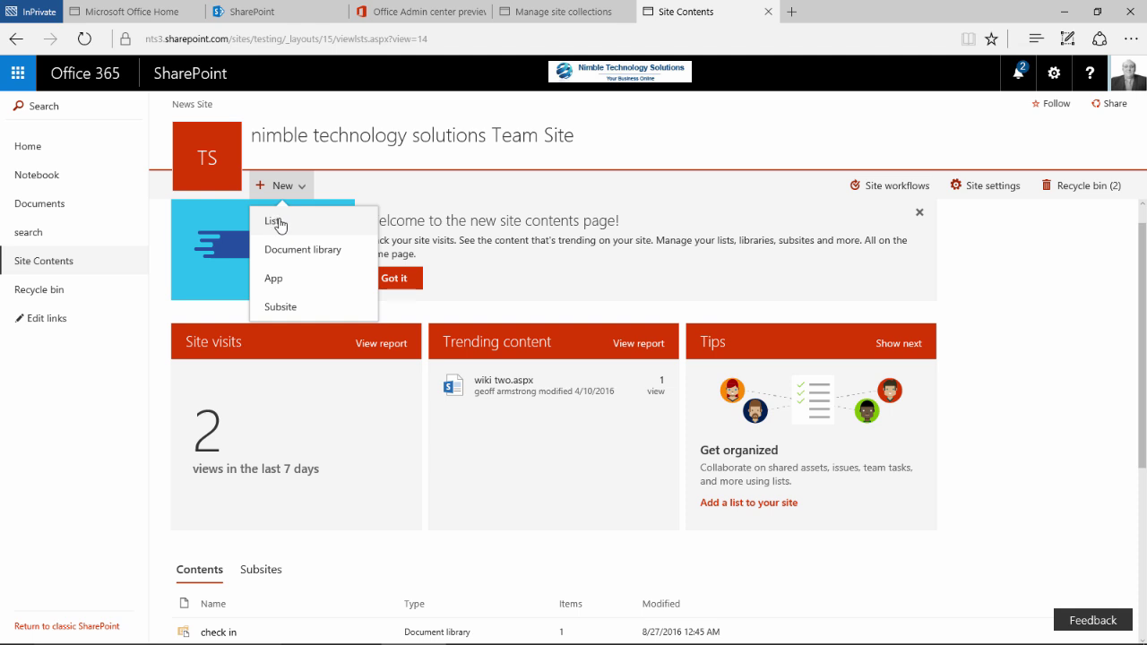
left_click(275, 222)
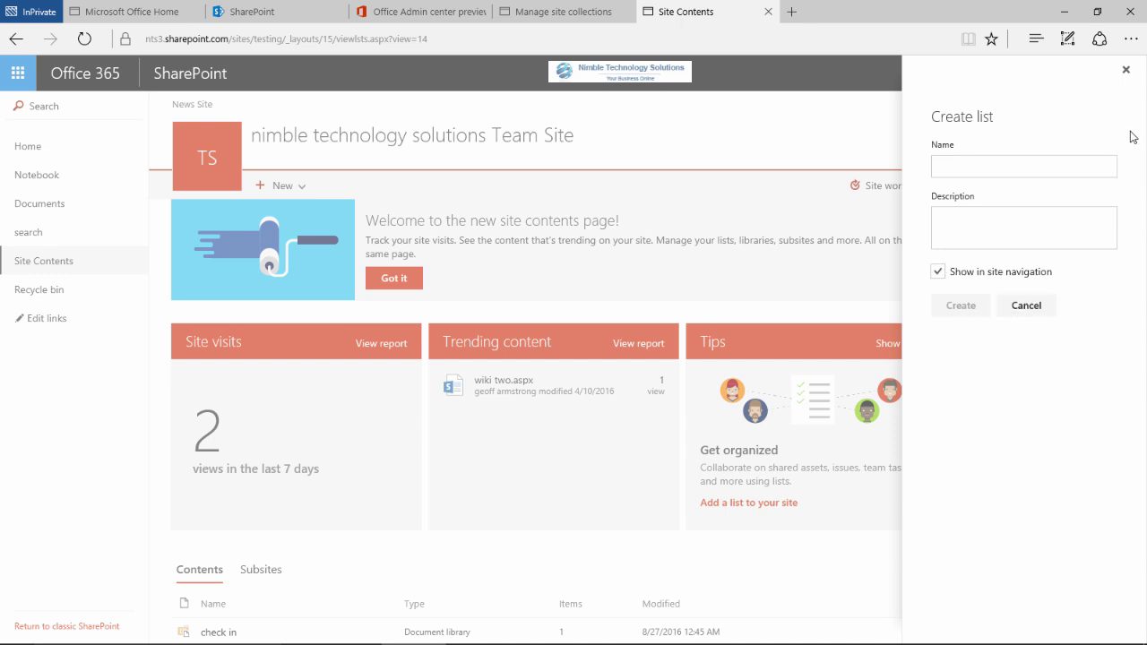
left_click(1127, 71)
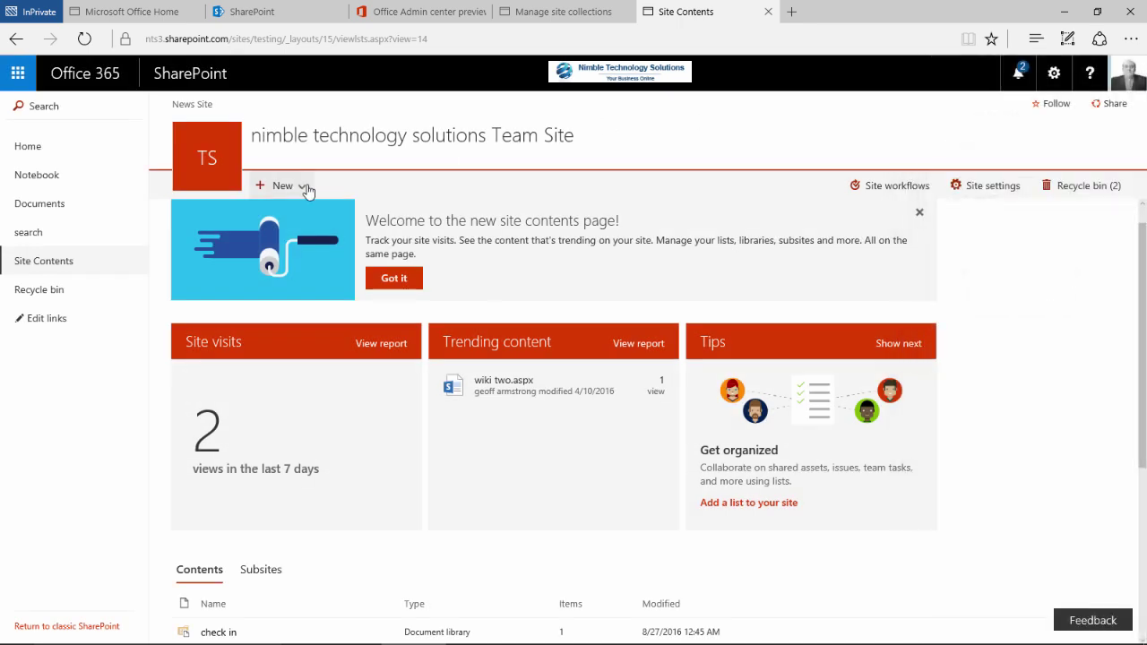
left_click(303, 190)
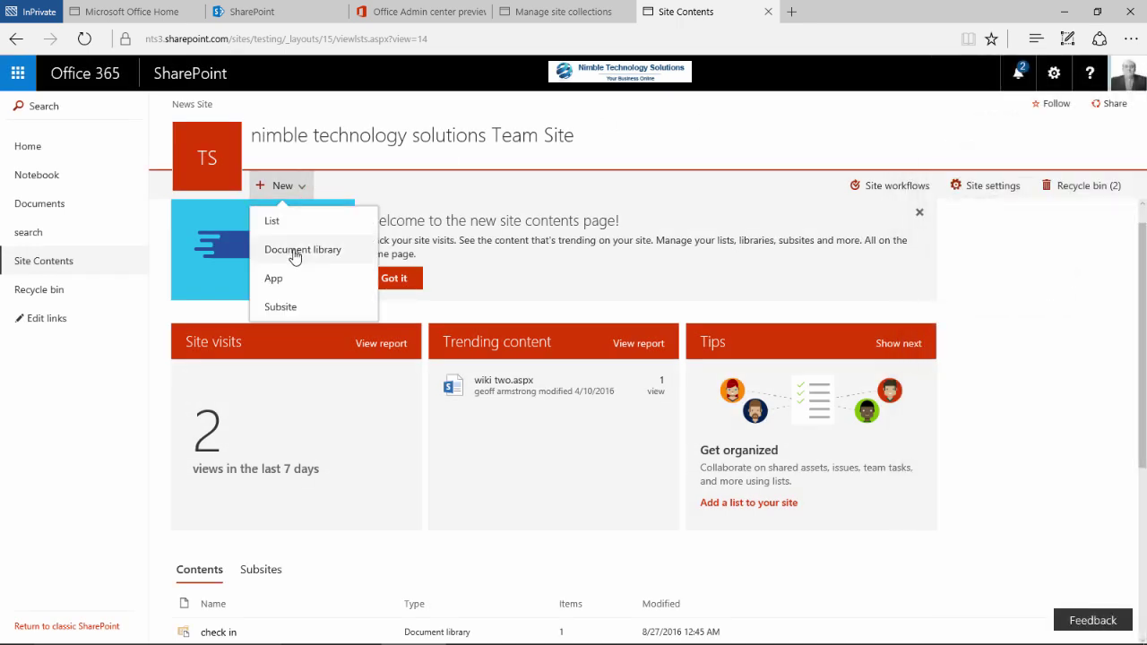
left_click(357, 258)
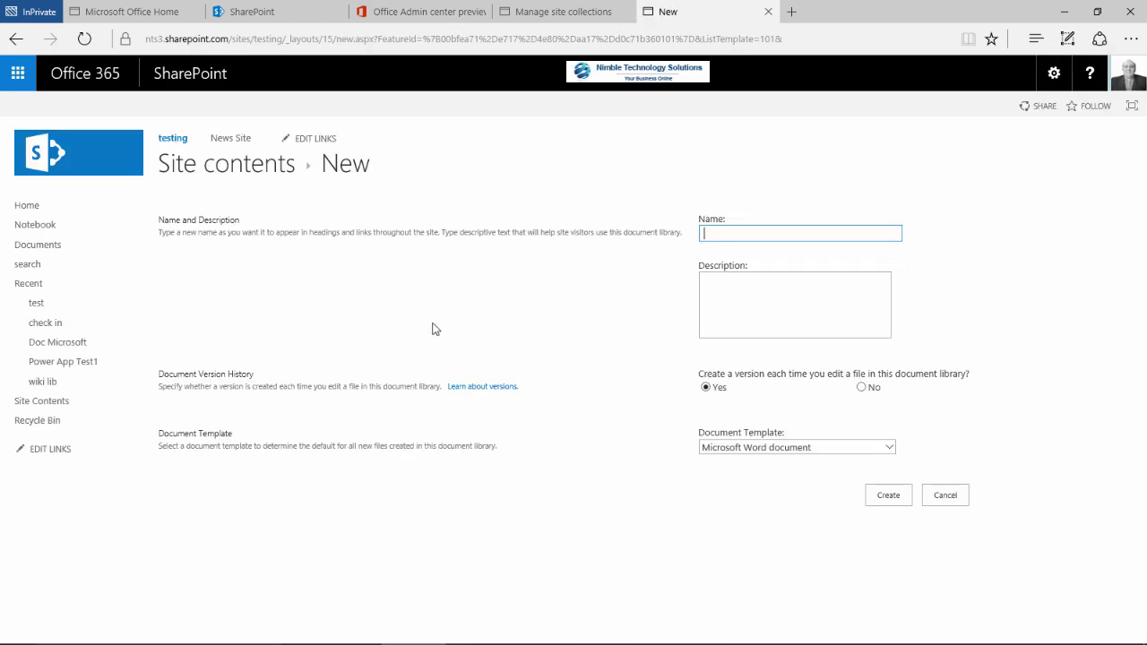
left_click(13, 40)
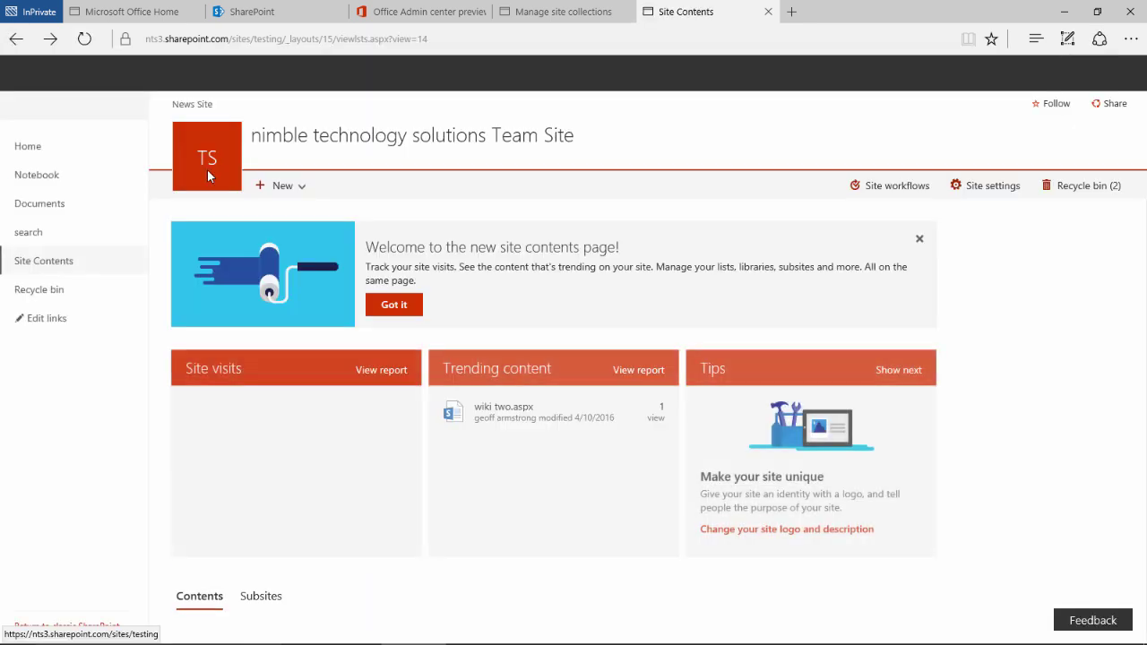
Step: Browse the apps that can be added to the site, return to Site contents and check the remaining options for new items
left_click(298, 186)
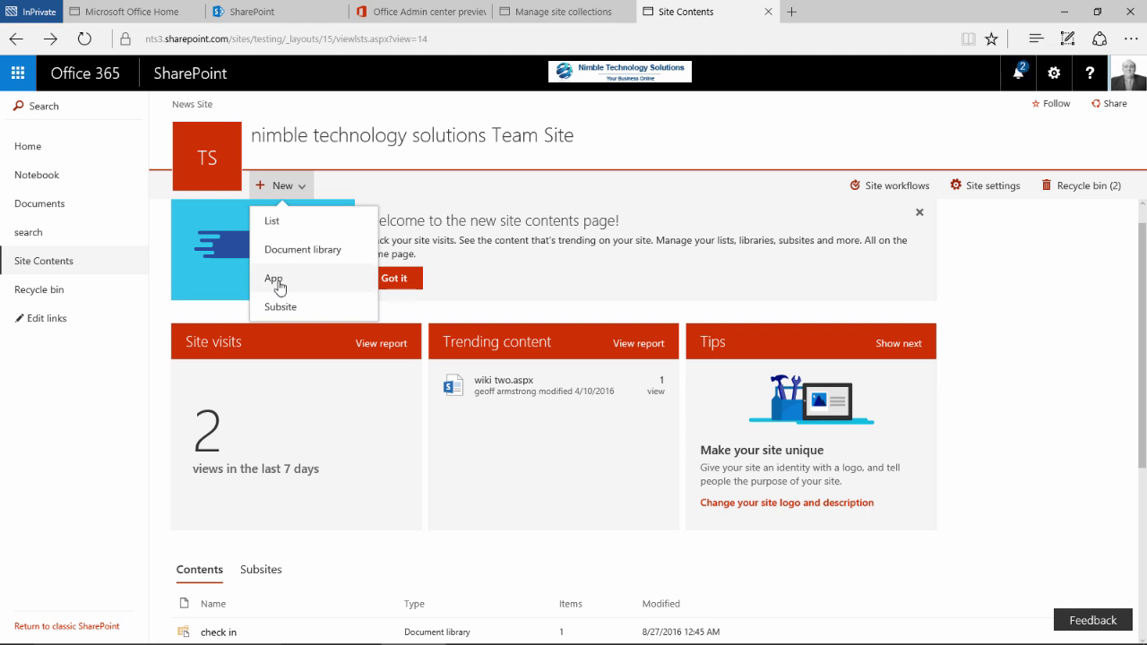
left_click(274, 279)
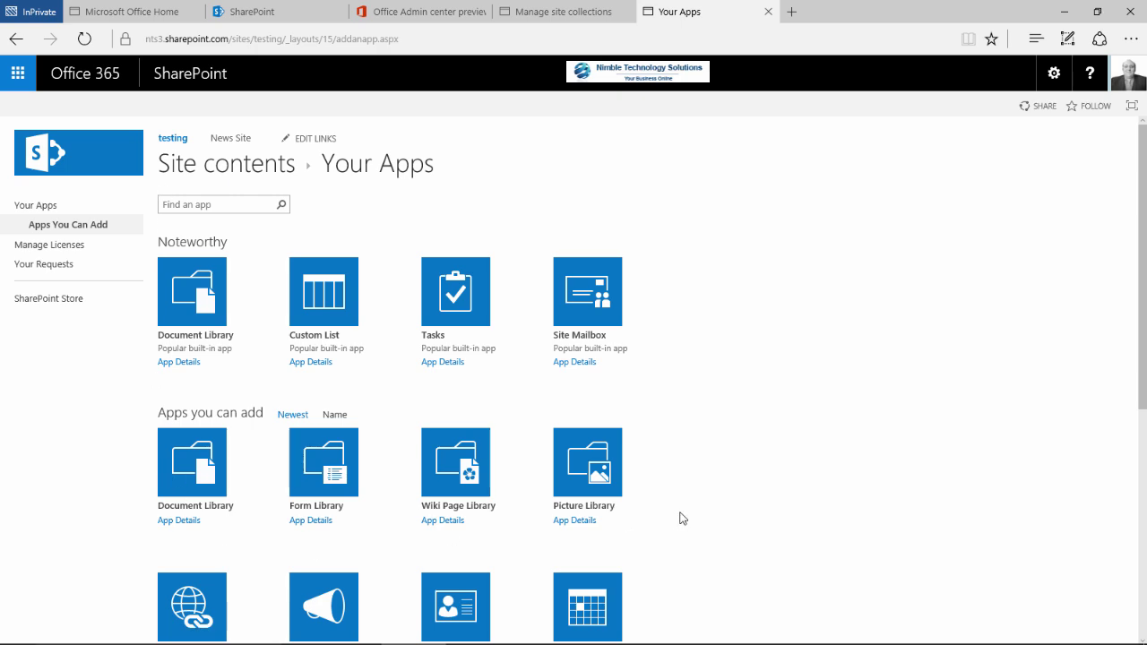
scroll(610, 420, "down", 5)
scroll(537, 431, "up", 5)
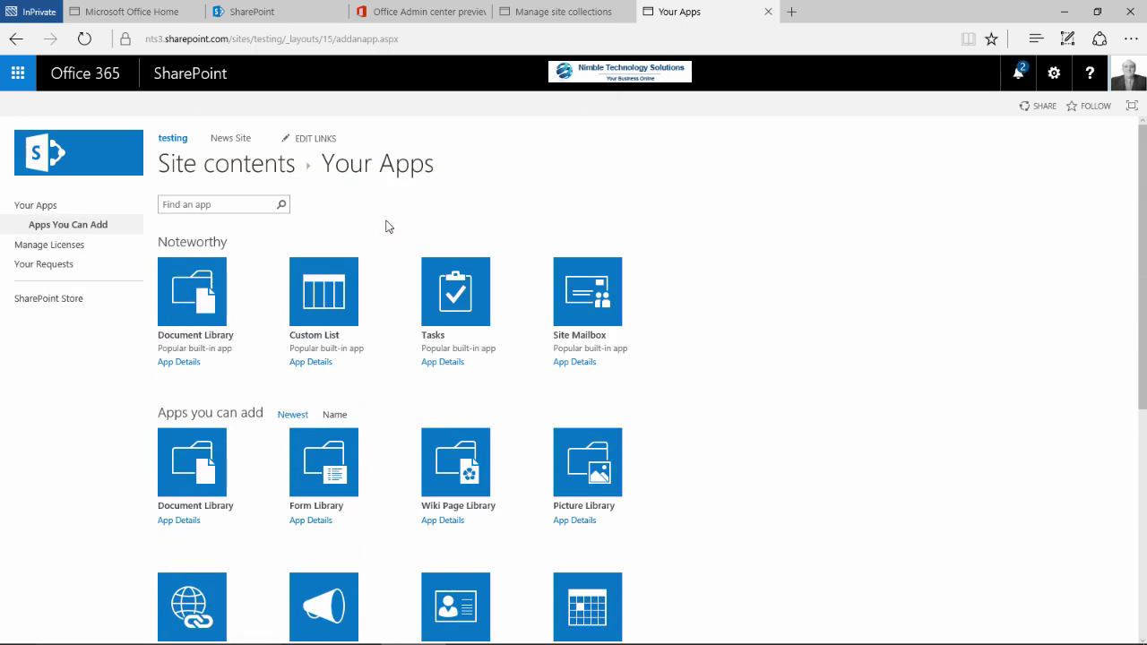
left_click(16, 39)
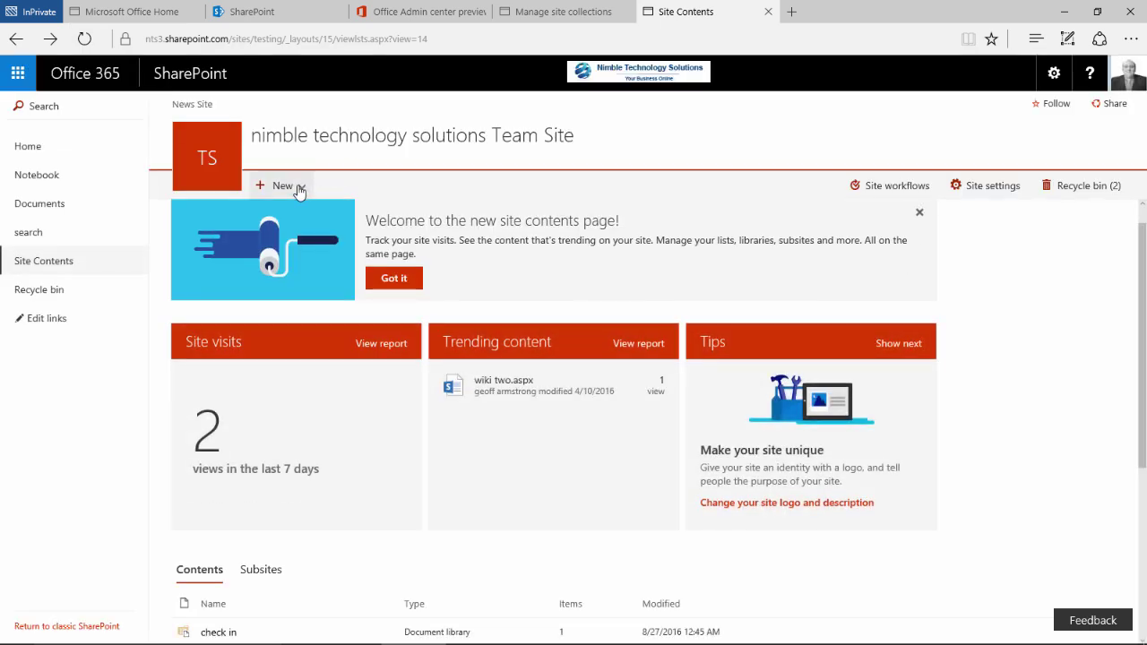
left_click(300, 186)
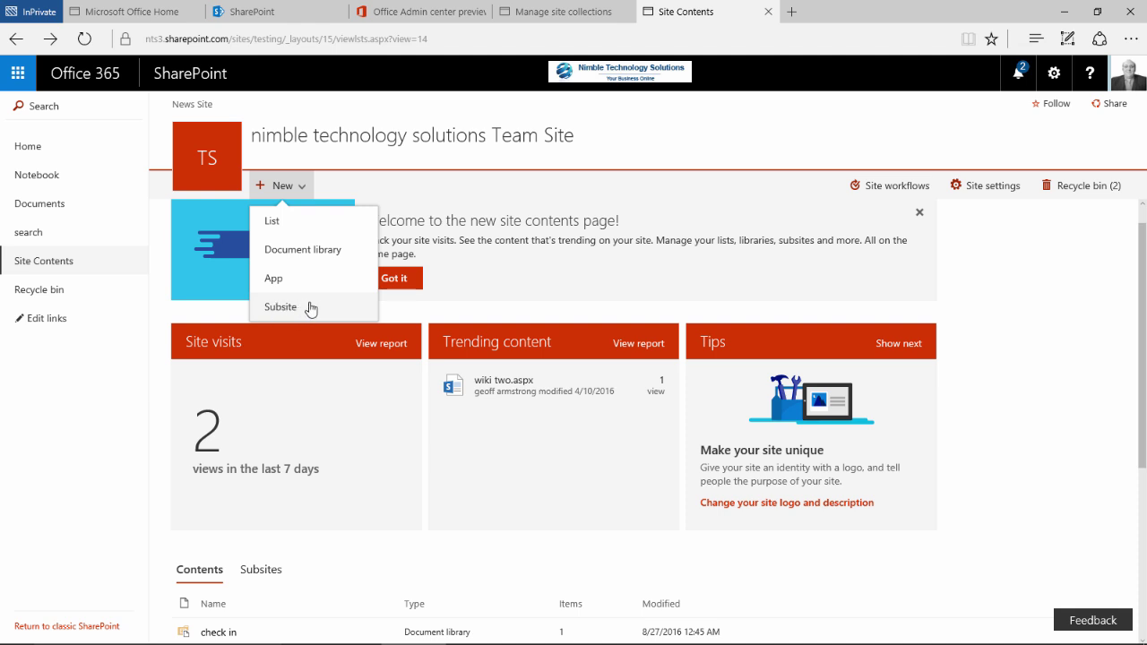
left_click(764, 207)
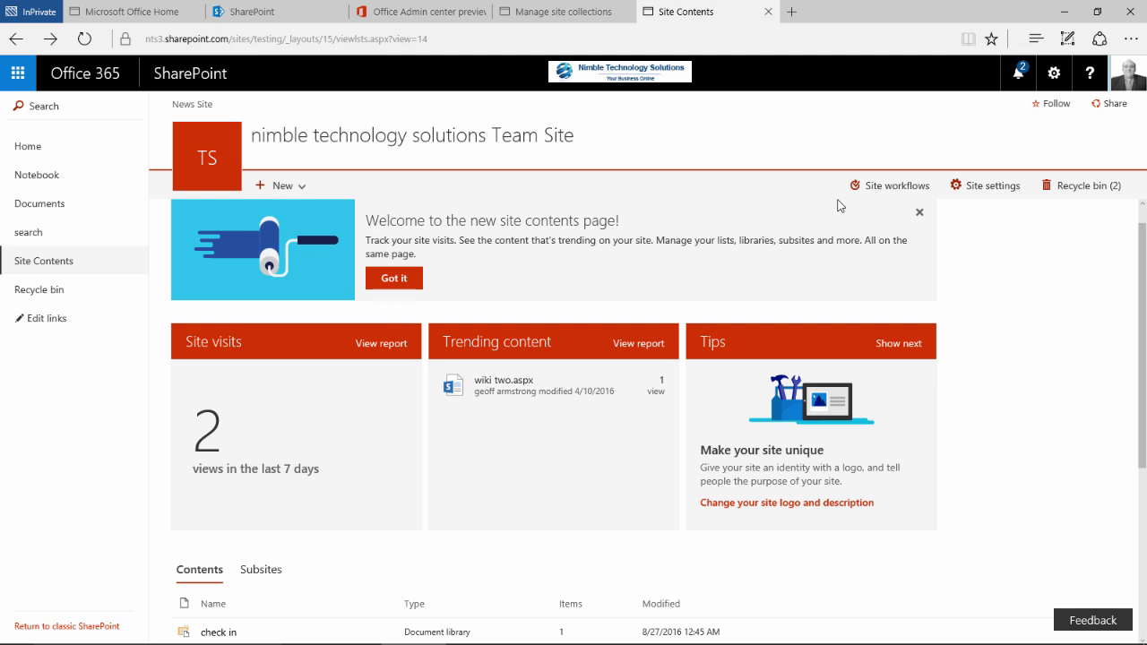
Step: View the site's workflows page and return to Site contents
left_click(893, 188)
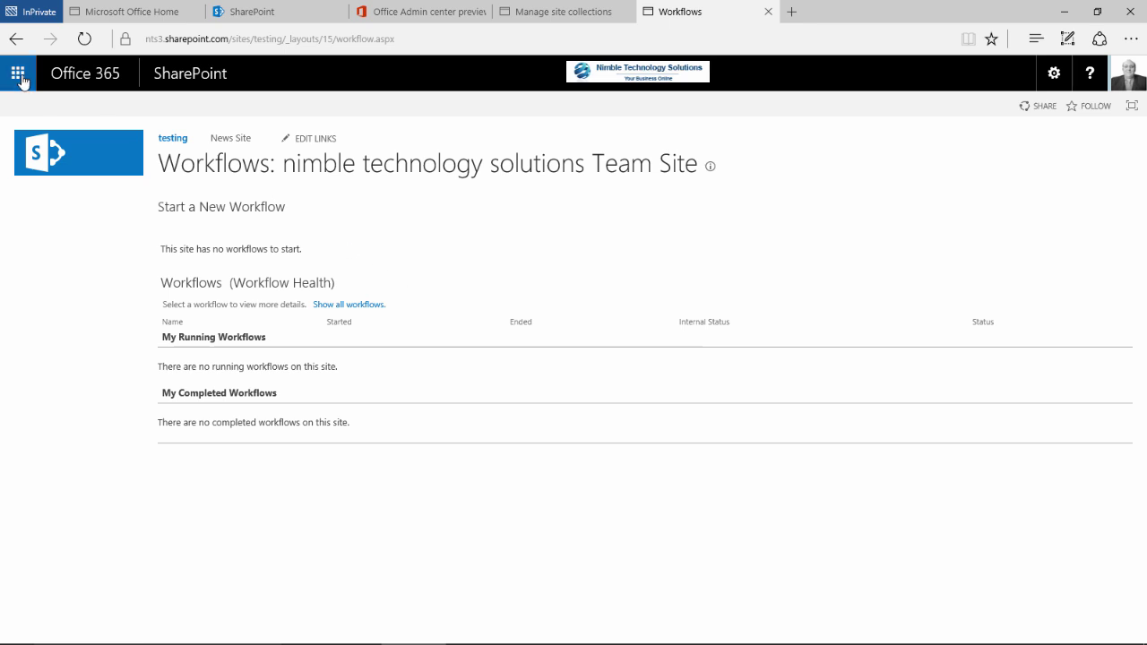
left_click(17, 41)
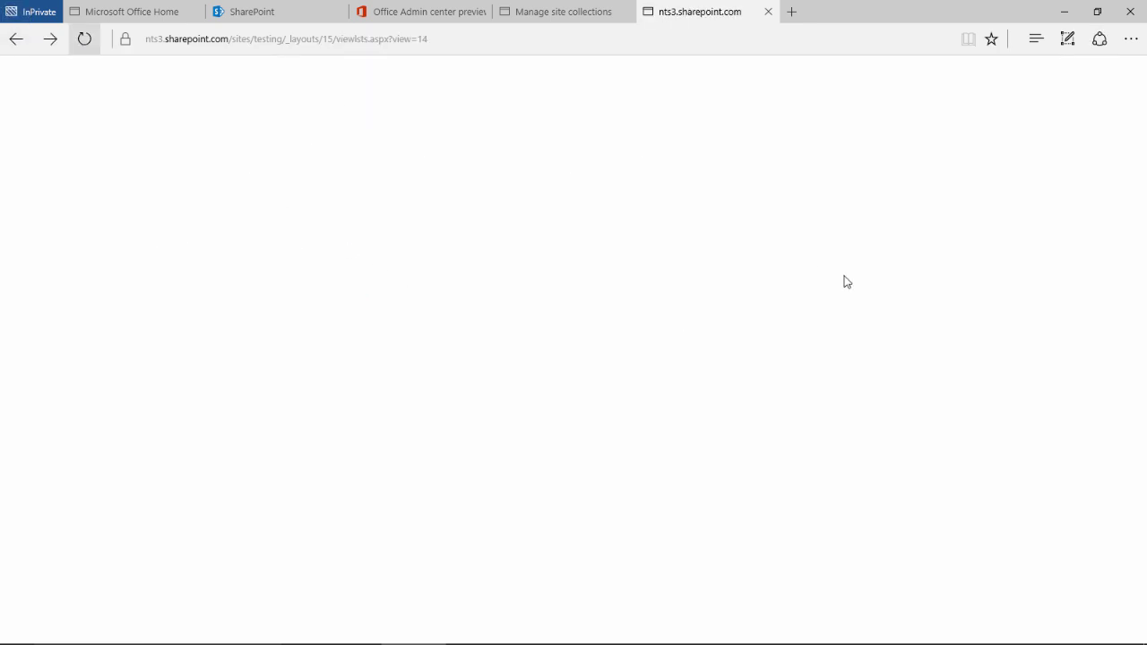
scroll(860, 255, "down", 1)
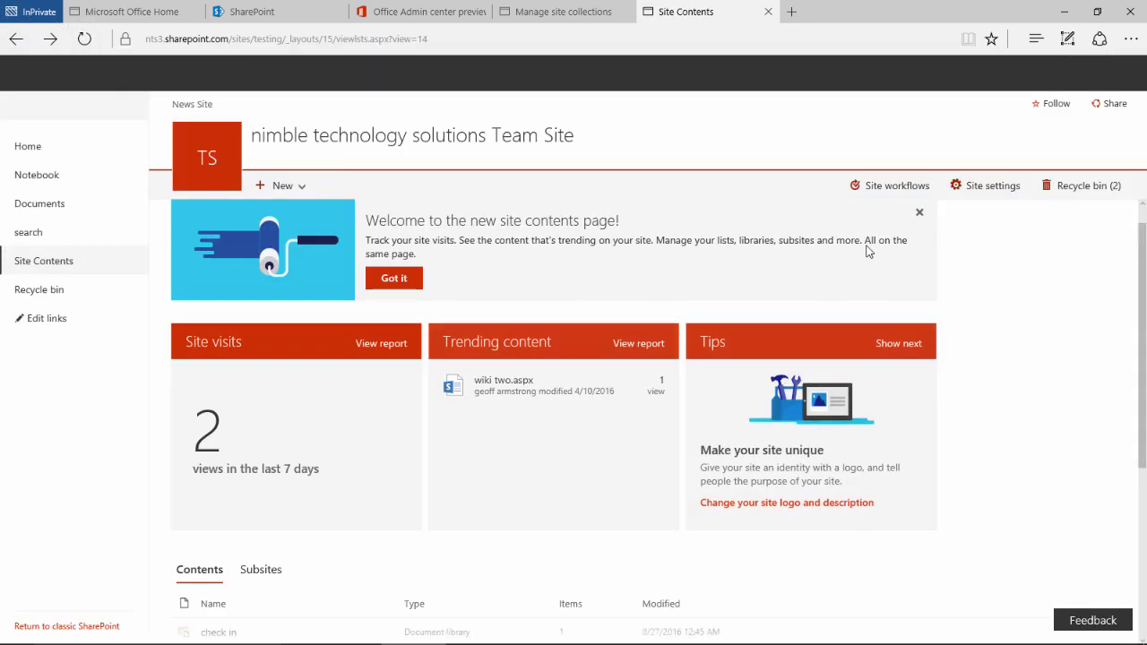
Step: Look through the Site Settings page from start to end and return to Site contents
left_click(982, 191)
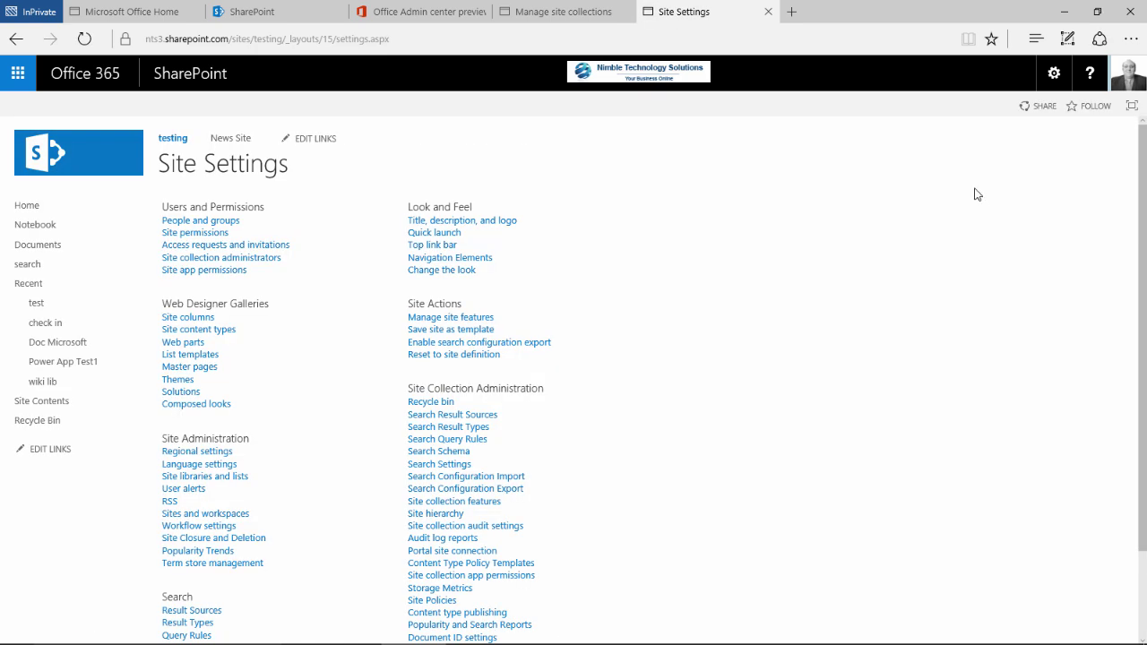
scroll(359, 368, "down", 2)
scroll(260, 431, "down", 2)
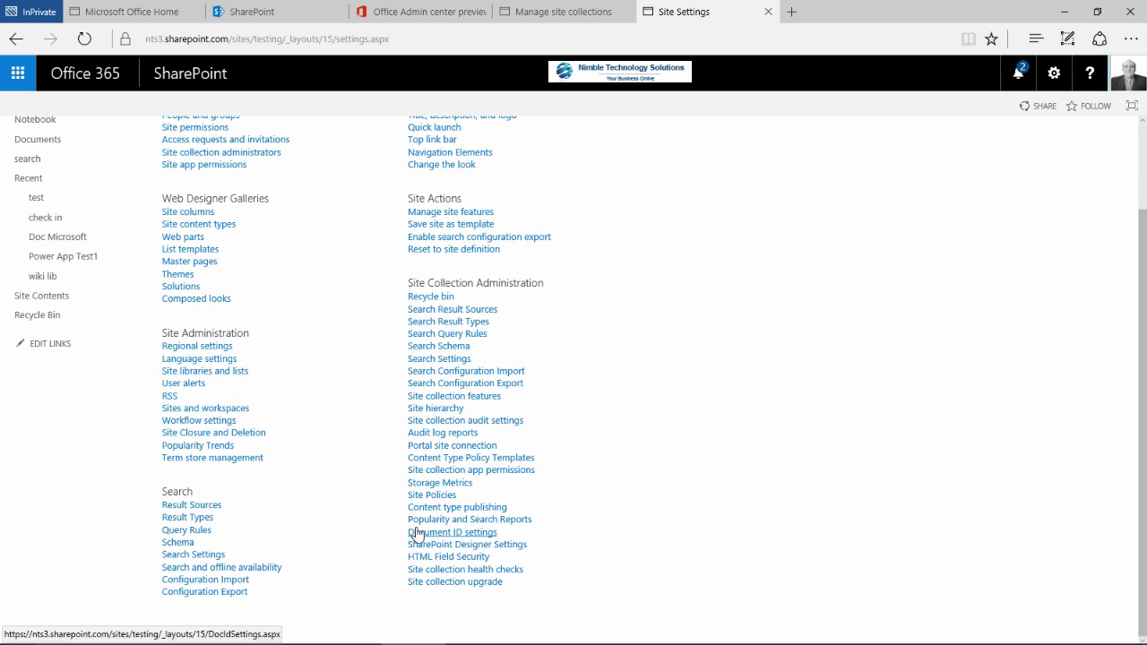
scroll(374, 350, "up", 2)
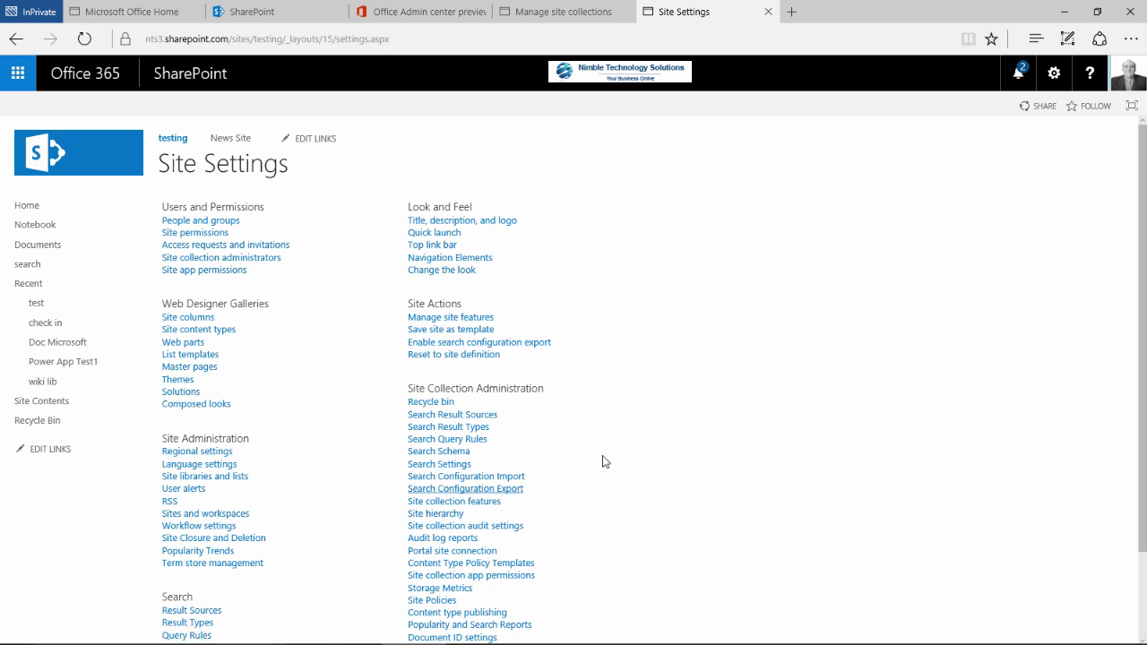
left_click(16, 38)
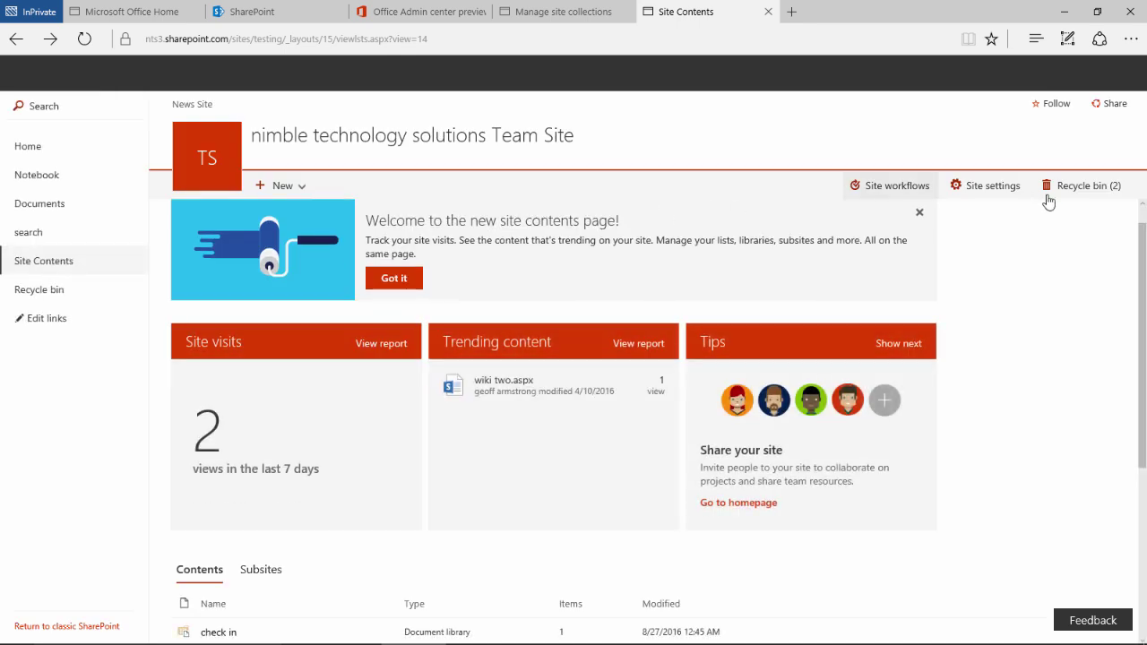
Step: Open the site's recycle bin and switch its display to the Tiles view
left_click(1075, 192)
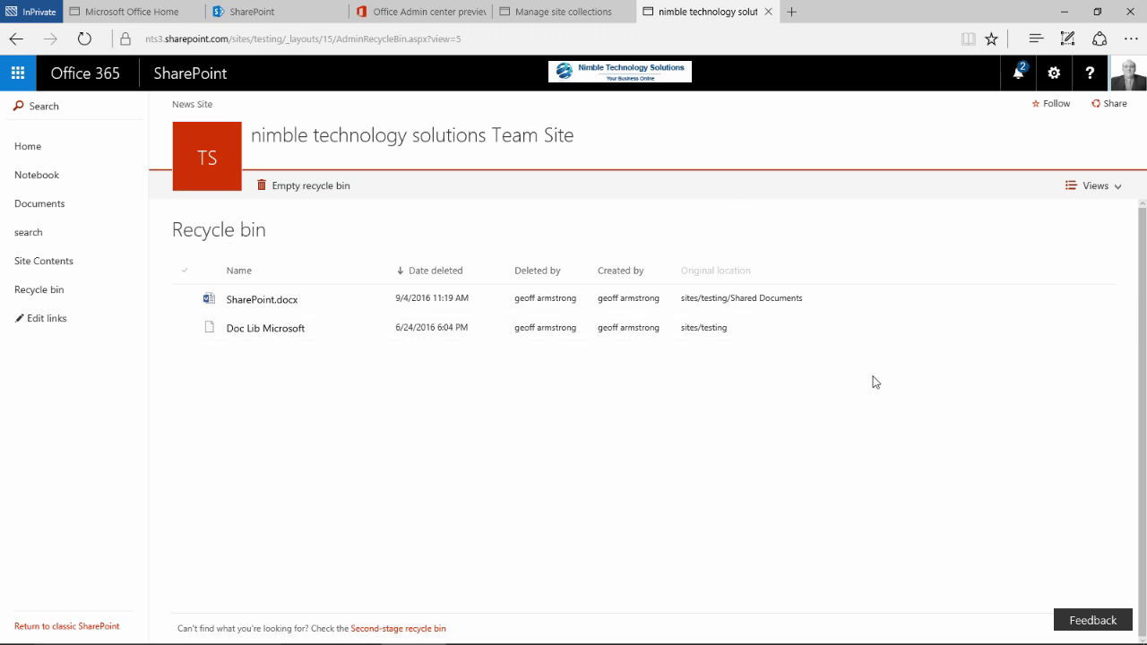
left_click(1102, 195)
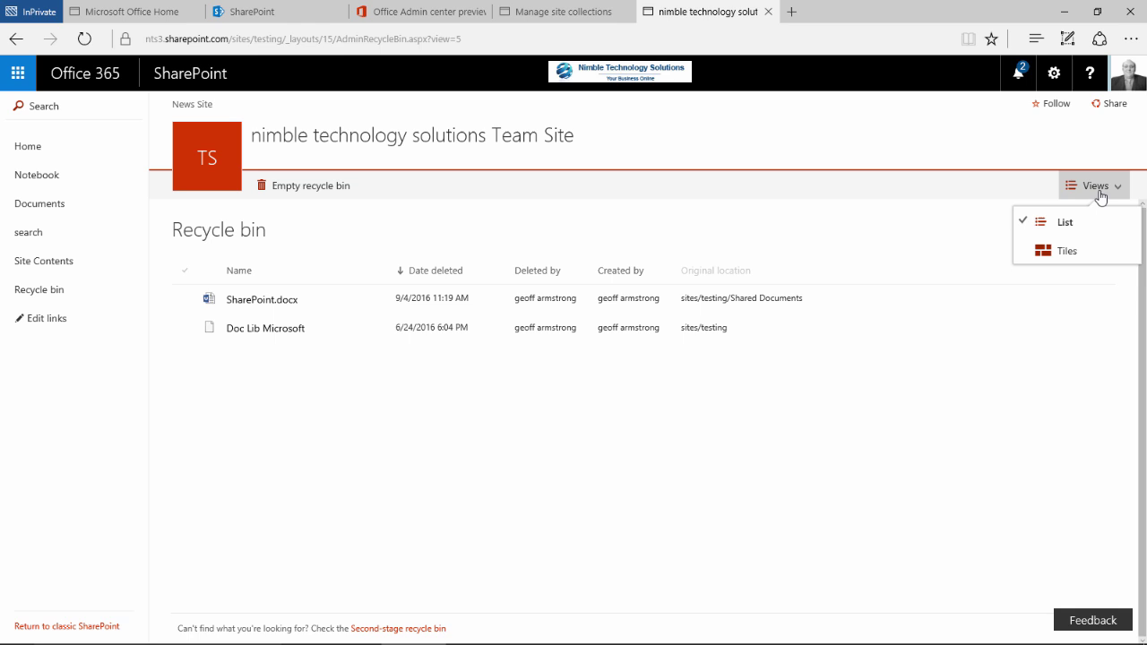
left_click(1061, 255)
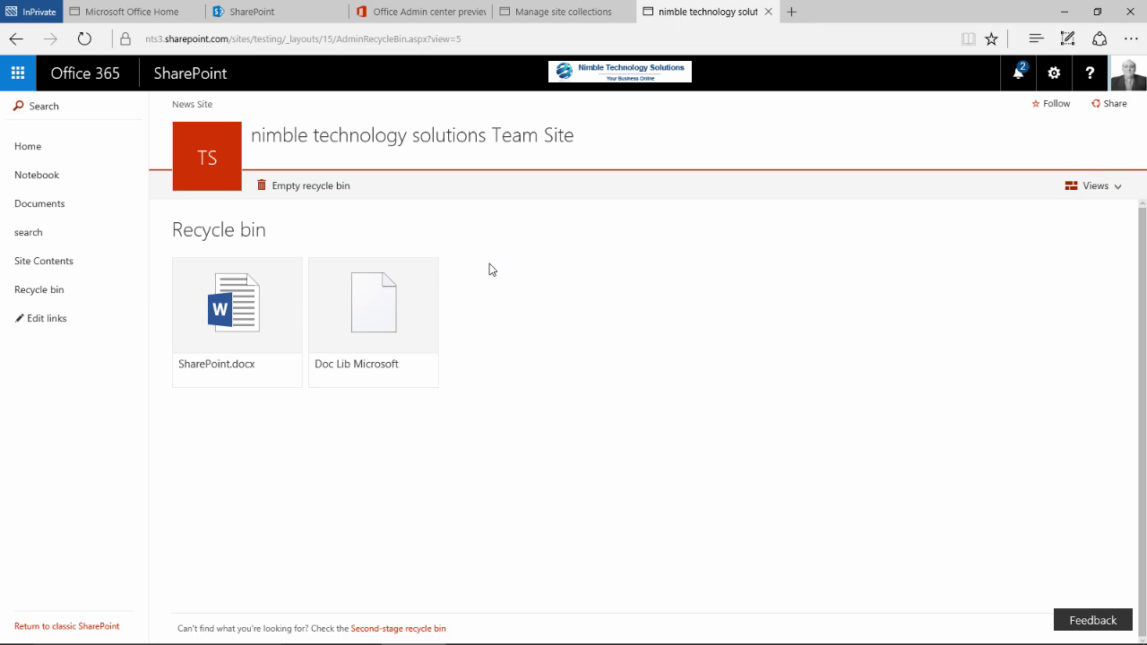
Step: Select SharePoint.docx in the recycle bin to see its available actions, clear the selection and return to Site contents
left_click(289, 272)
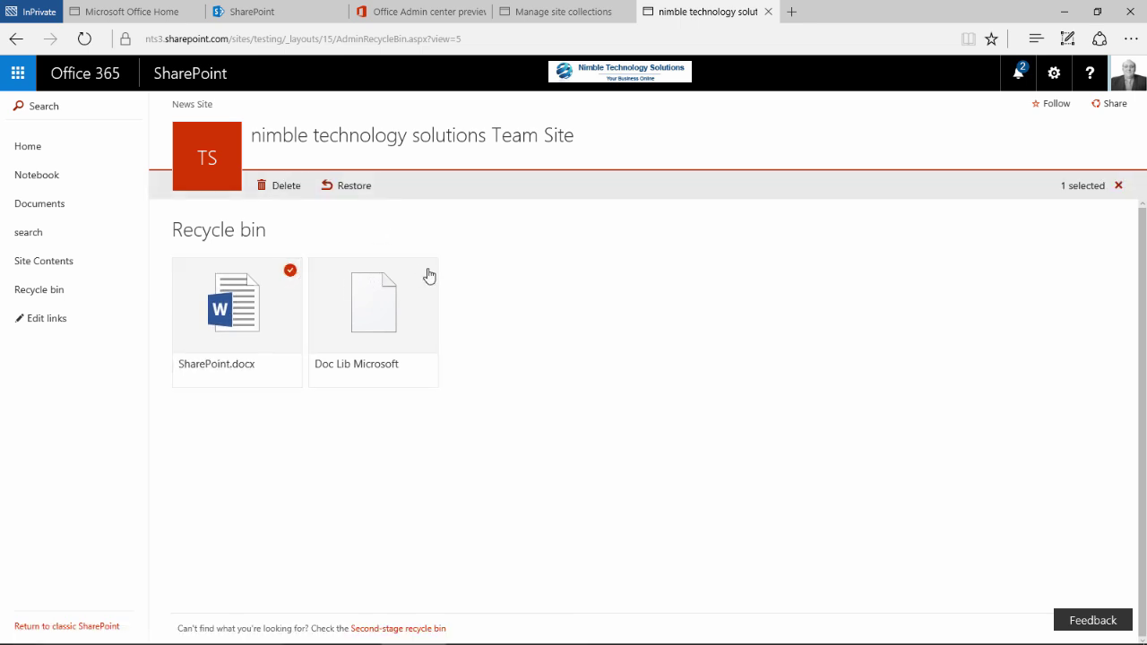
left_click(1118, 187)
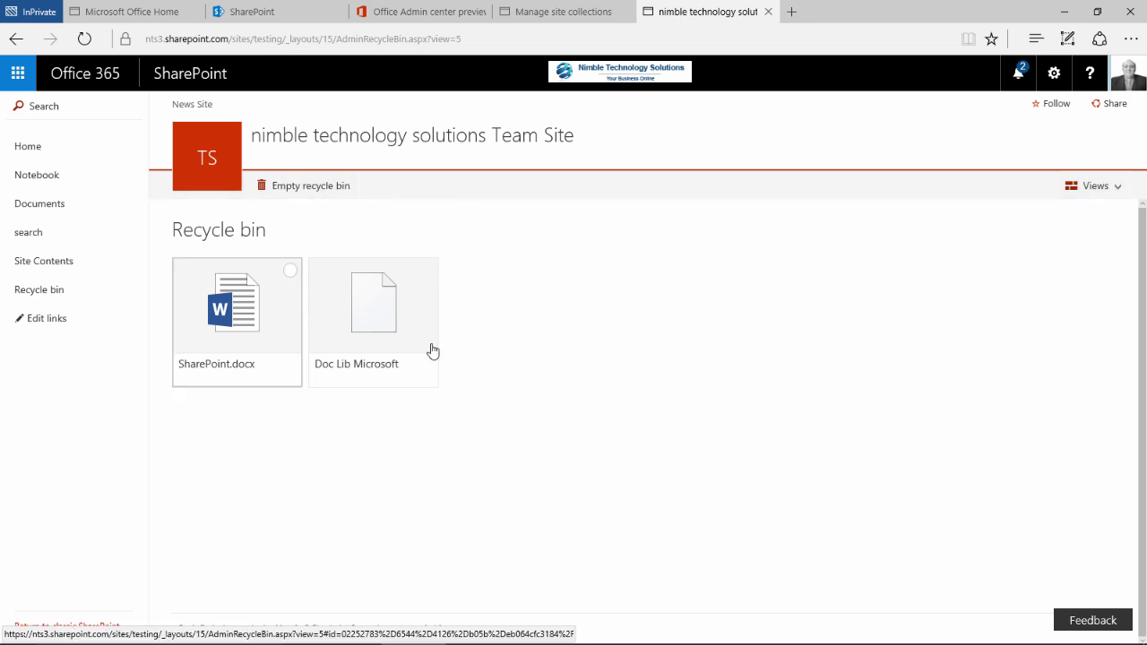
left_click(12, 42)
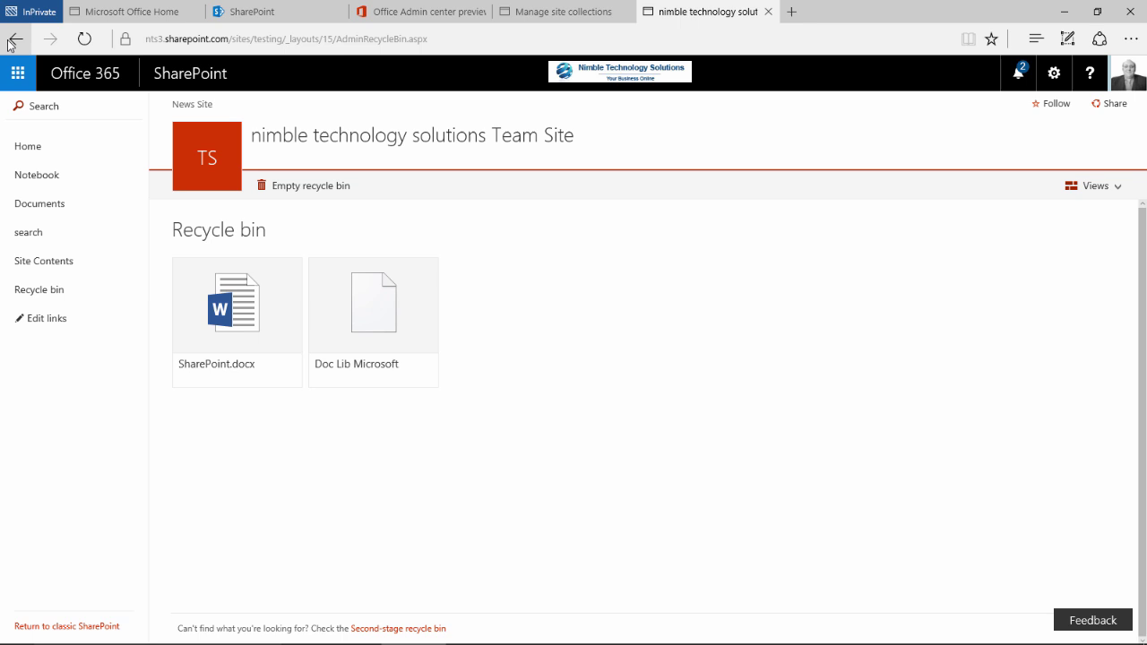
left_click(13, 42)
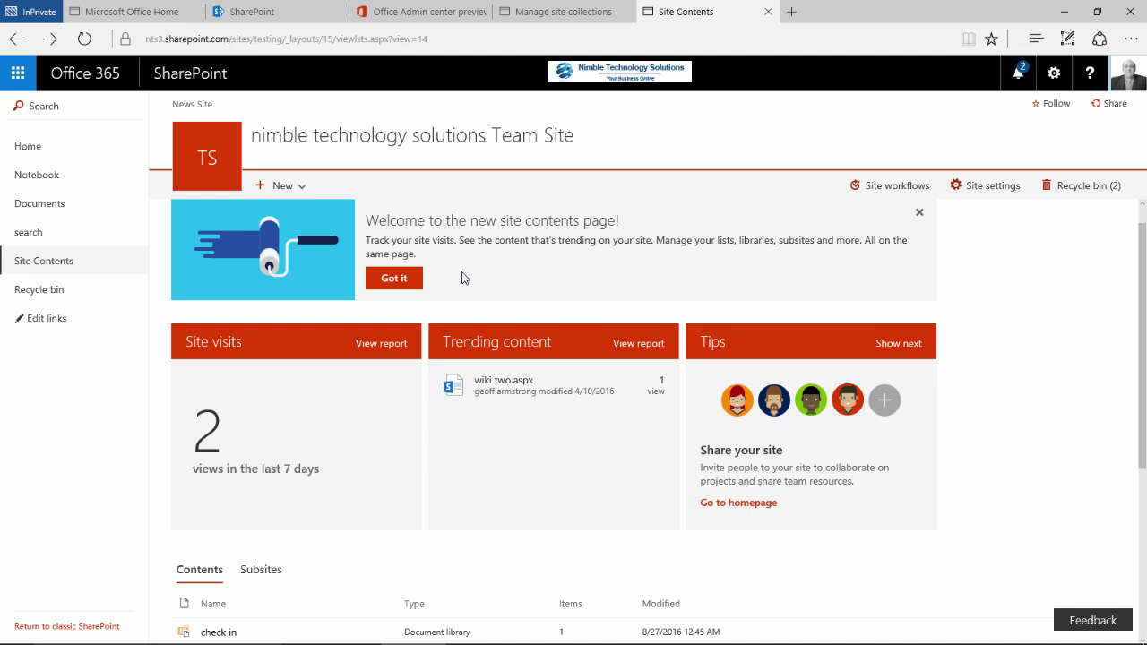
Step: Dismiss the Site contents welcome message, and view and close the Site visits report
left_click(397, 282)
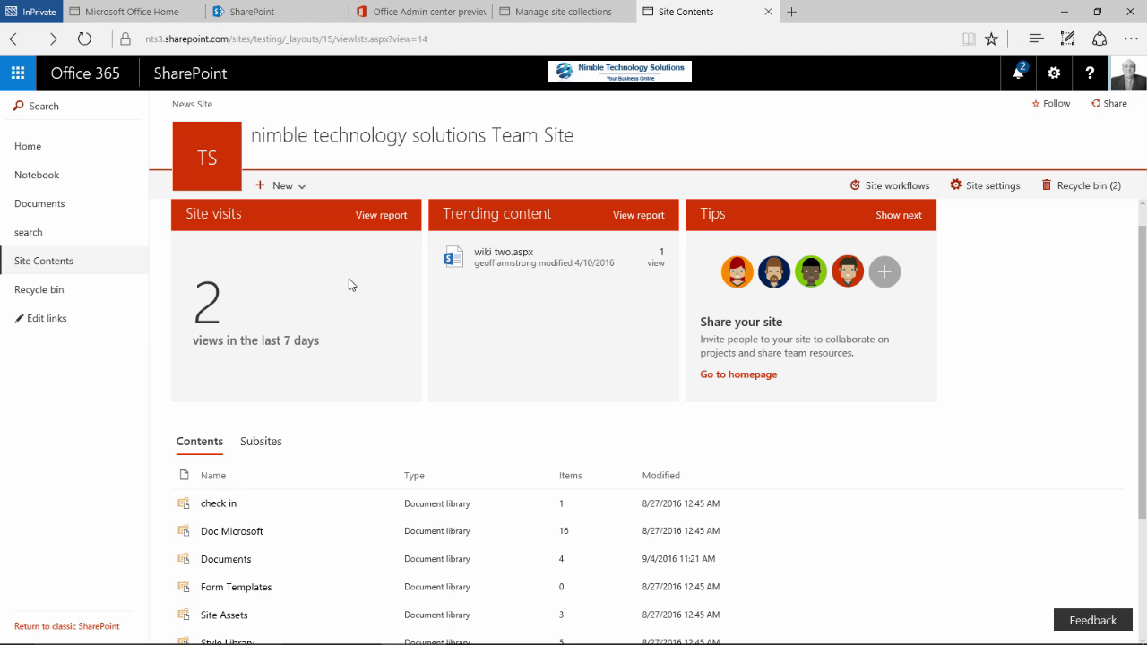
left_click(390, 225)
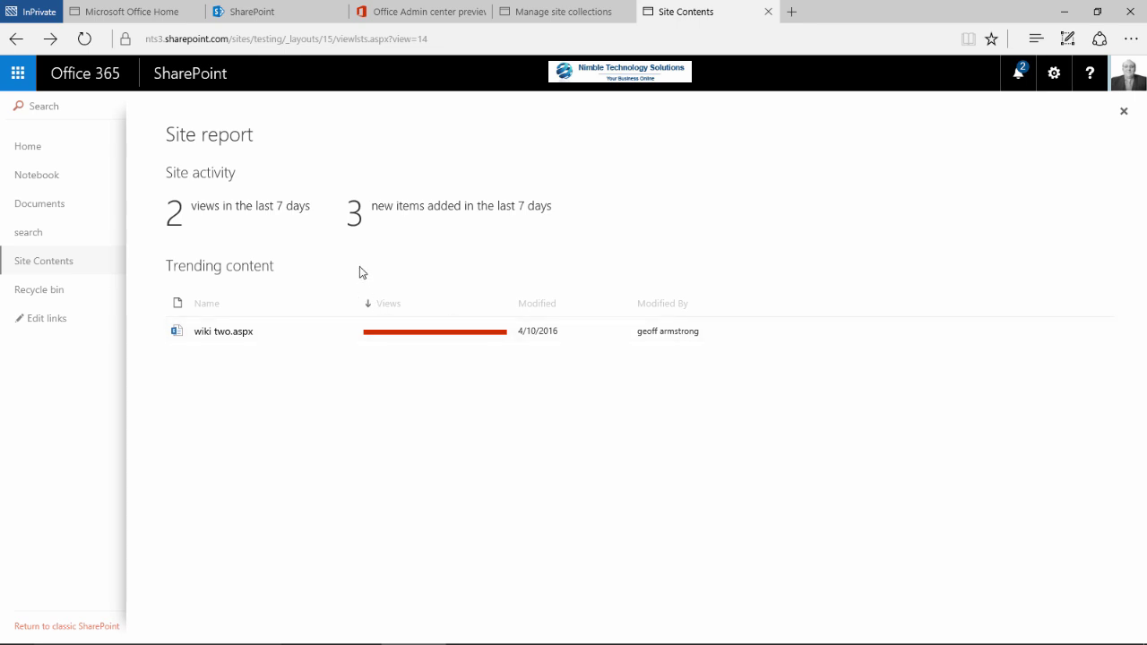
key("Escape")
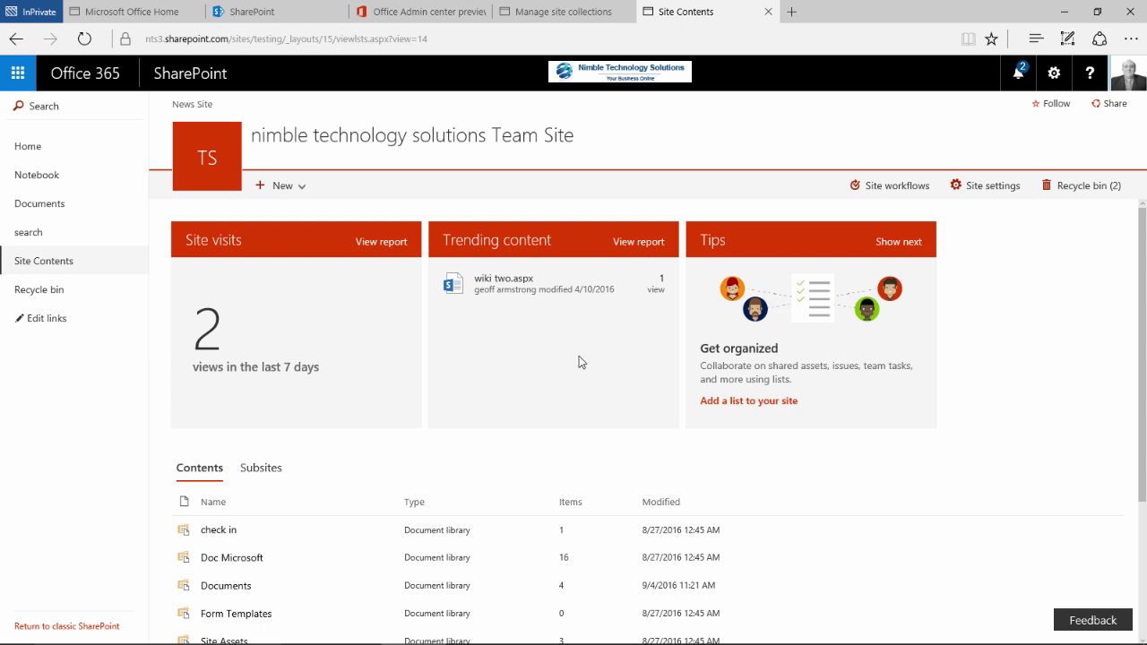
Step: View the Trending content report, close it and show the next tip in Tips
left_click(633, 251)
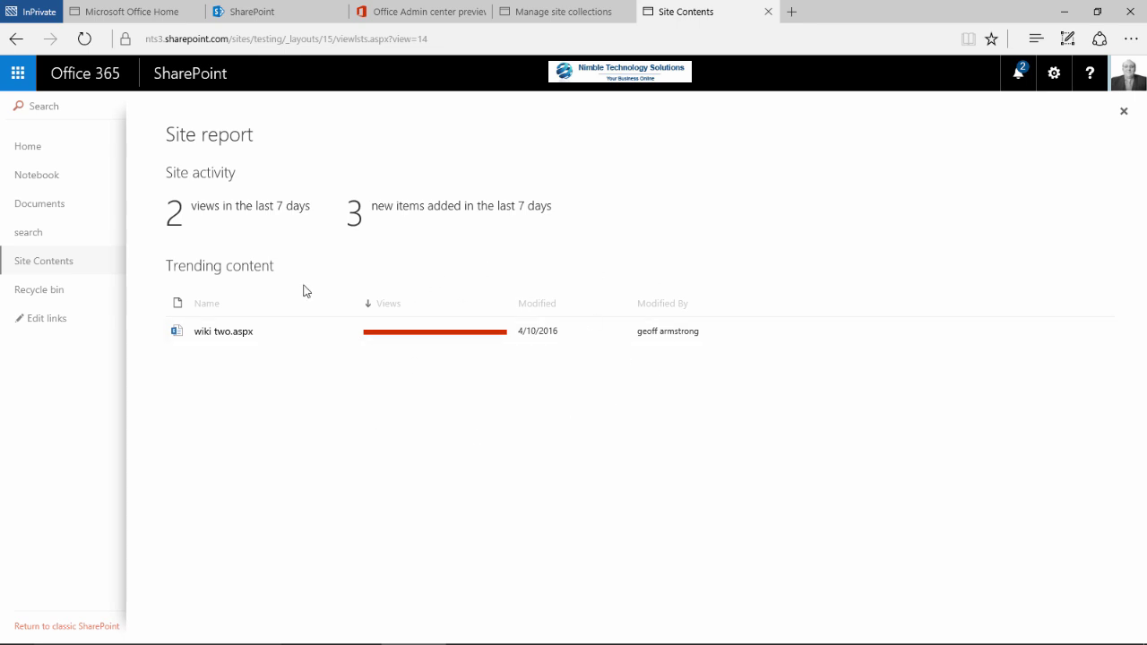
left_click(51, 261)
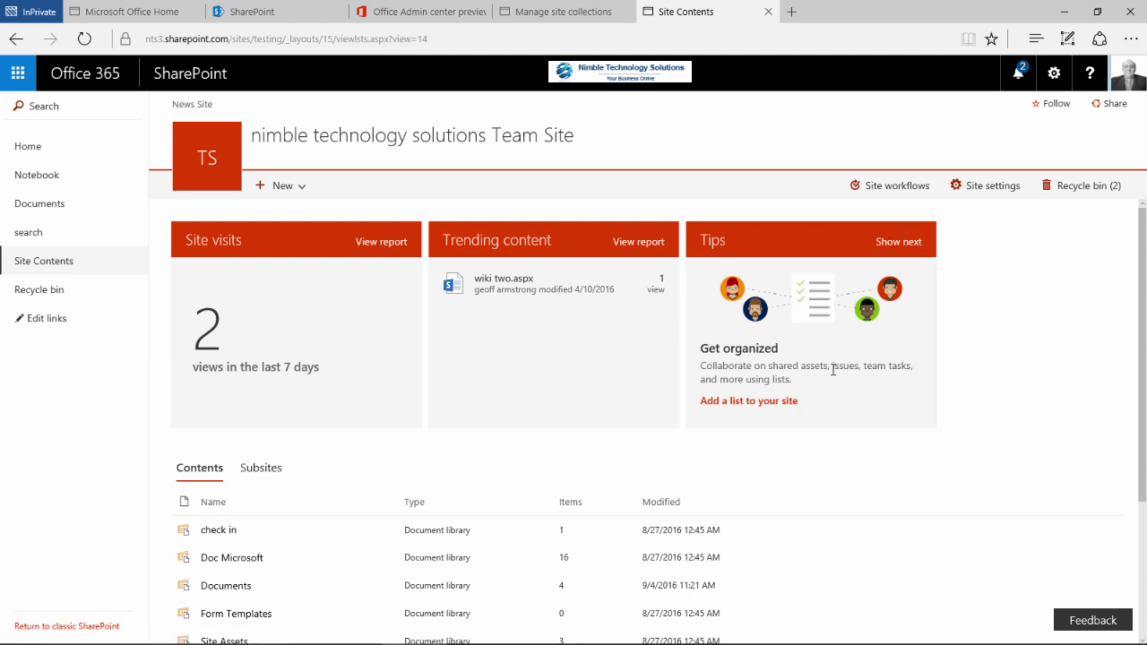
left_click(900, 248)
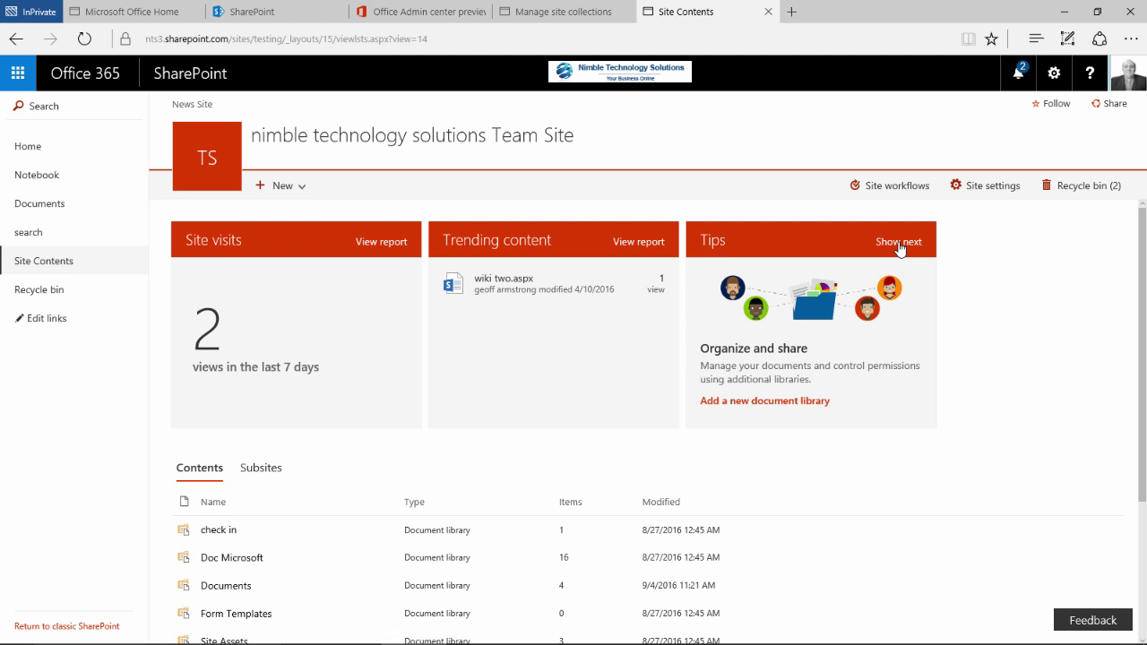
Step: Cycle through the suggestions in Tips until Make your site unique is shown again
left_click(900, 248)
left_click(900, 248)
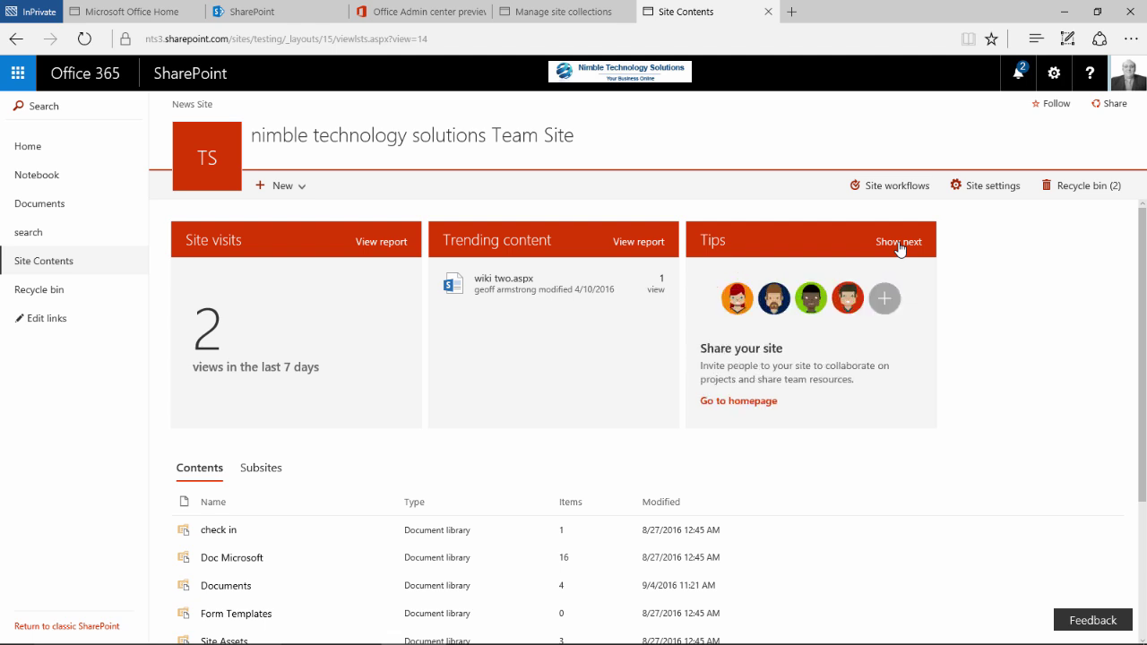
left_click(900, 248)
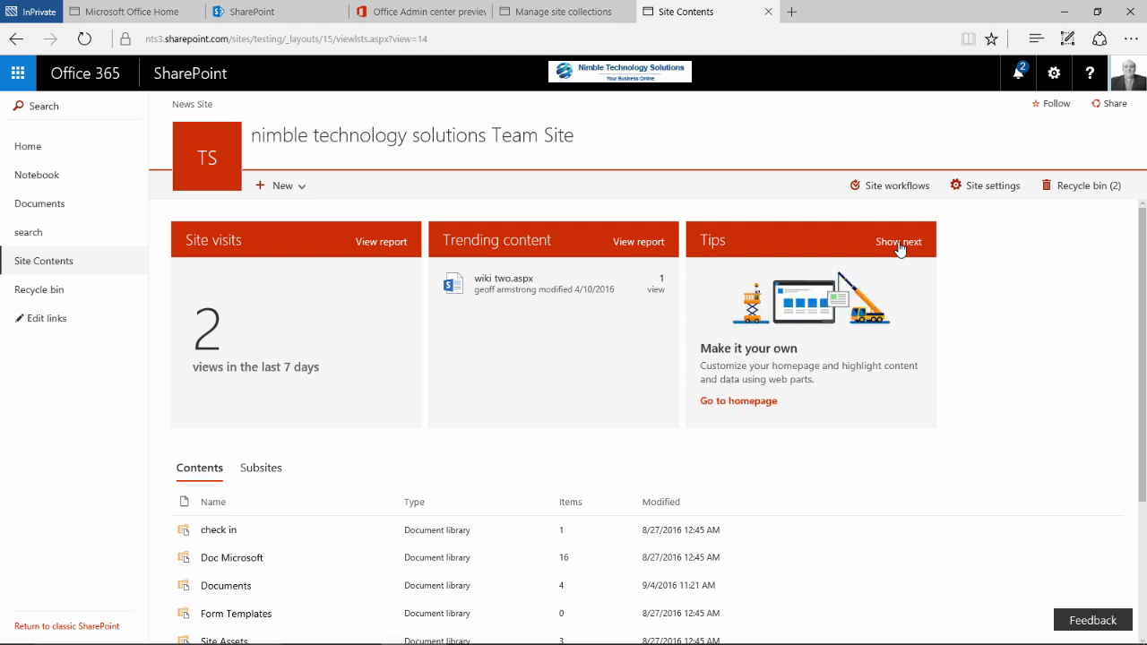
left_click(900, 249)
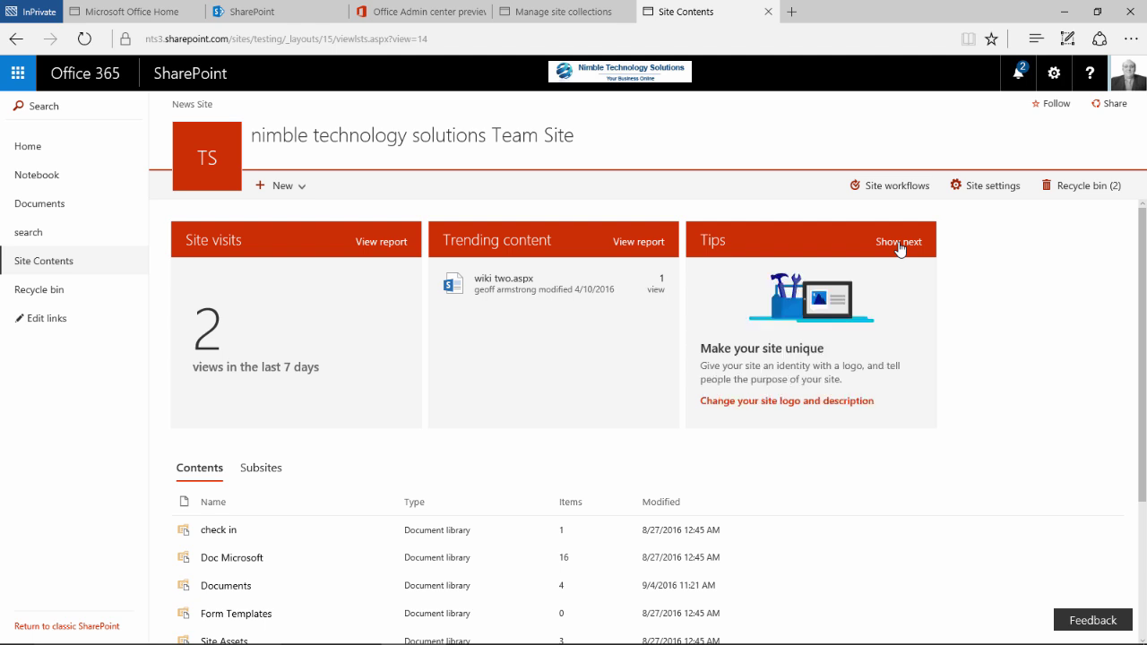
left_click(900, 248)
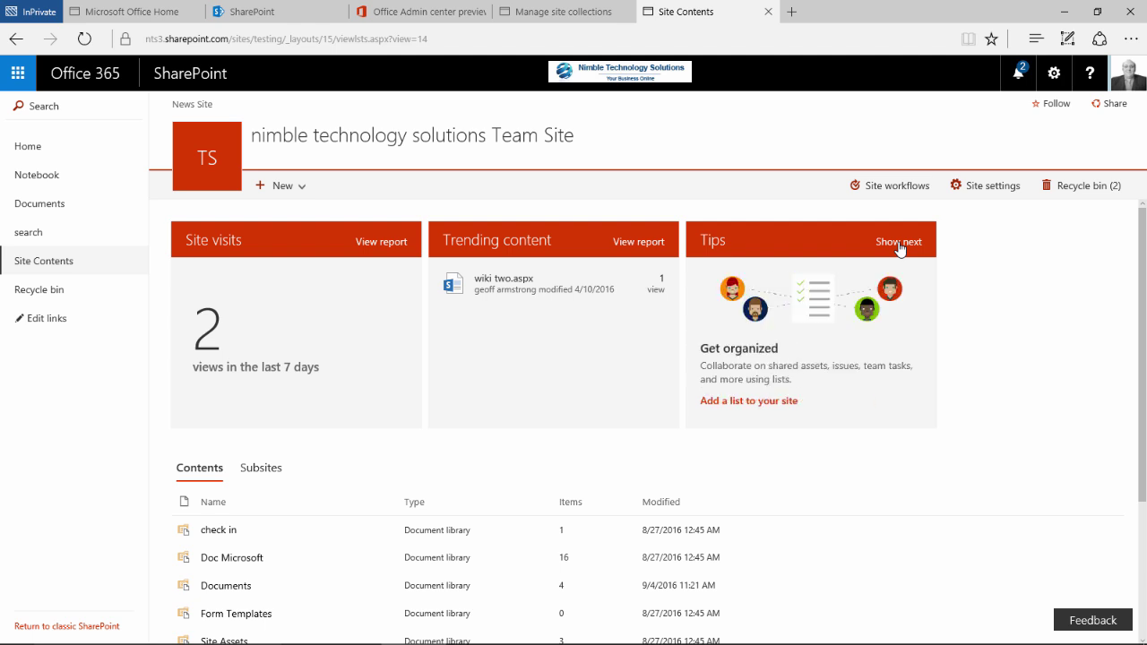
left_click(900, 249)
left_click(900, 248)
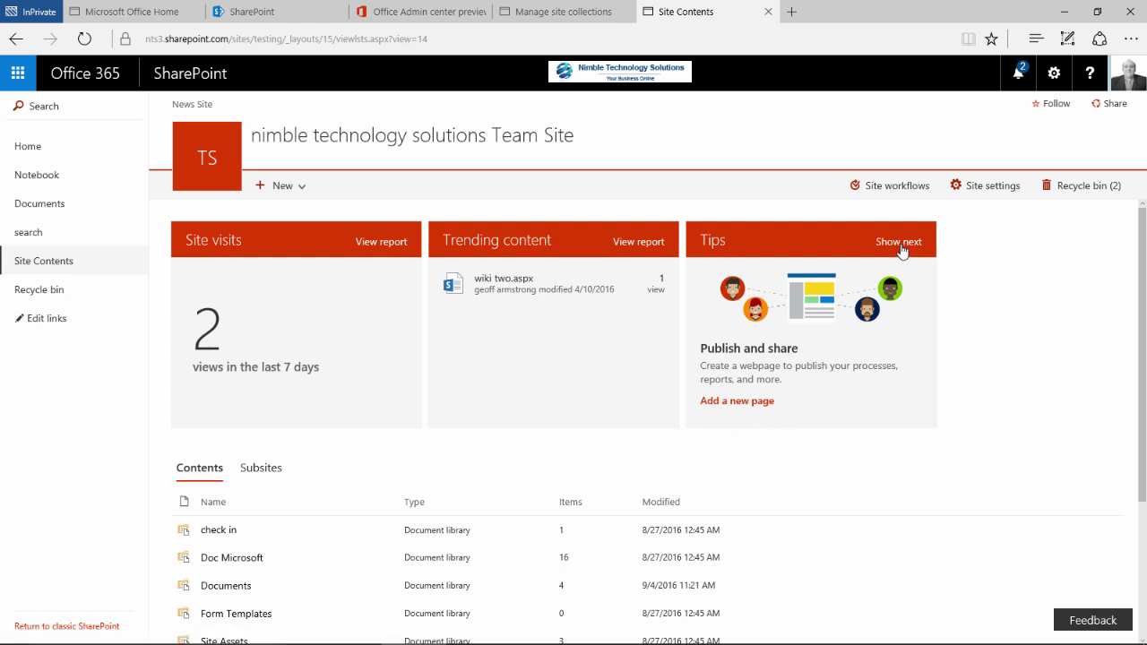
left_click(901, 249)
left_click(902, 249)
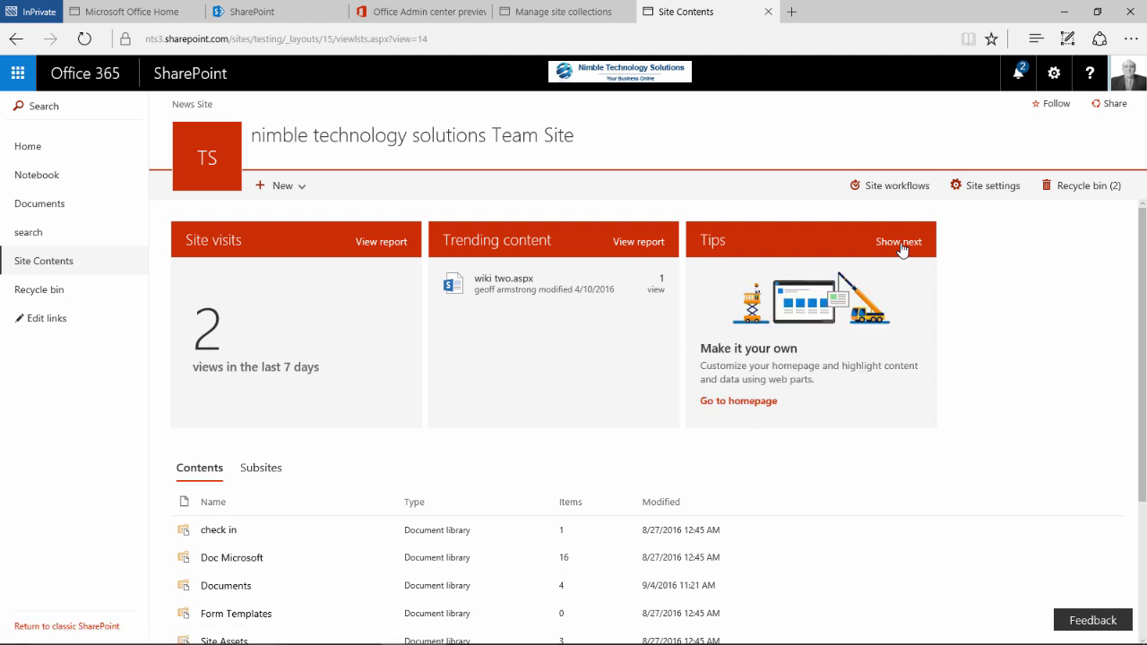
left_click(902, 249)
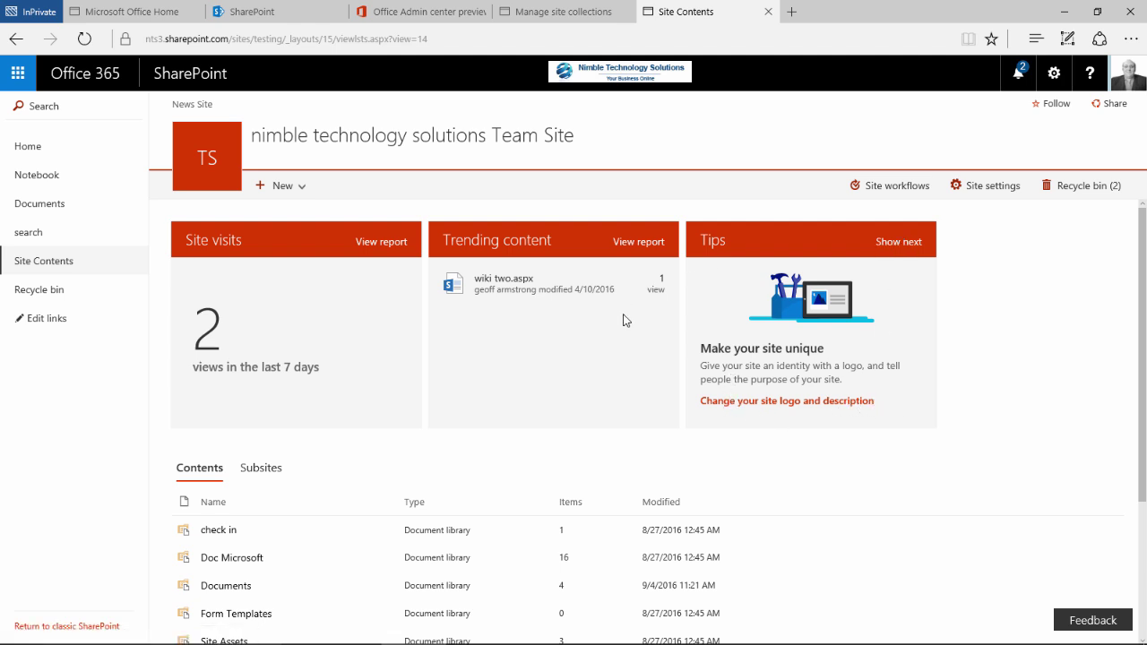
Step: View the available actions for the check in library and the MicroFeed list in the site's contents
scroll(449, 404, "down", 3)
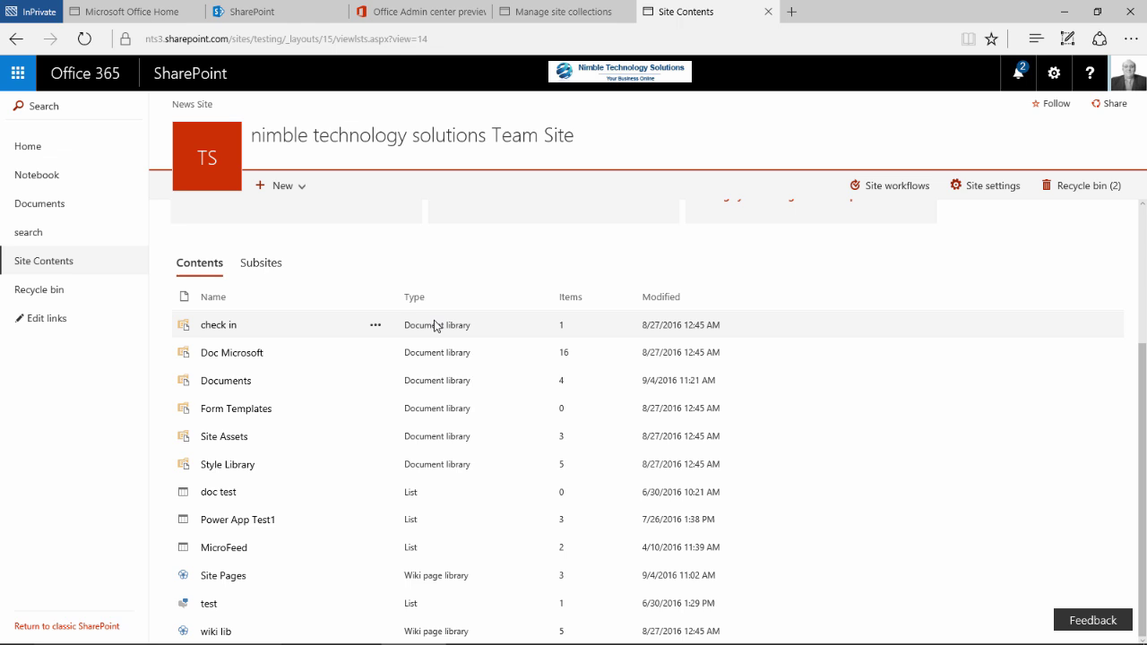
left_click(374, 327)
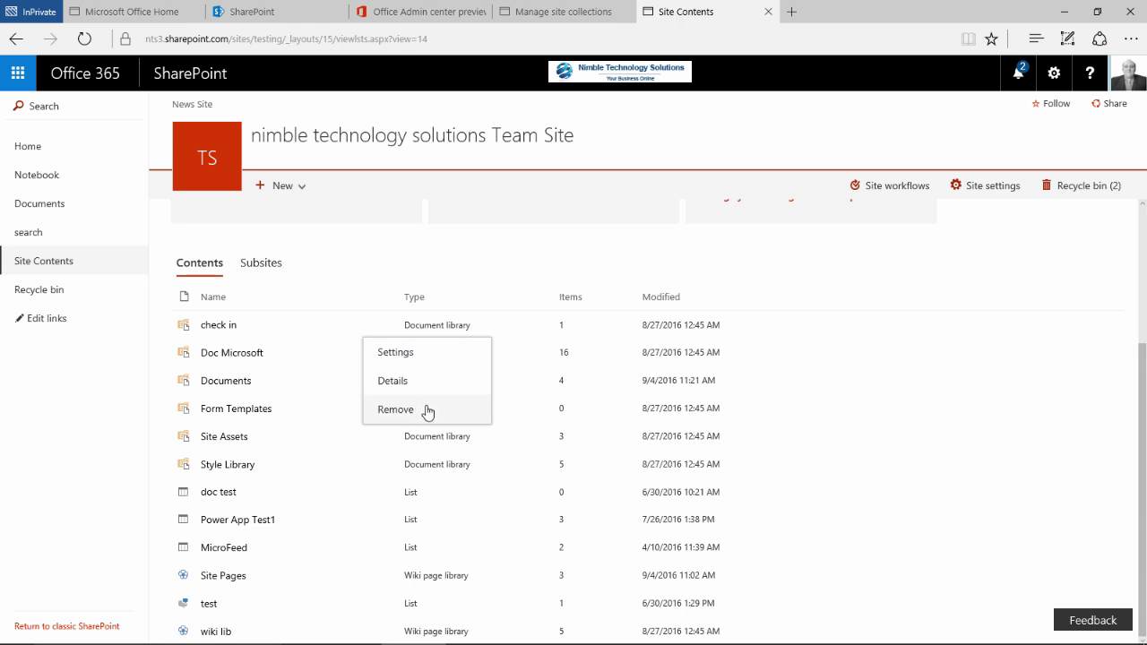
left_click(116, 477)
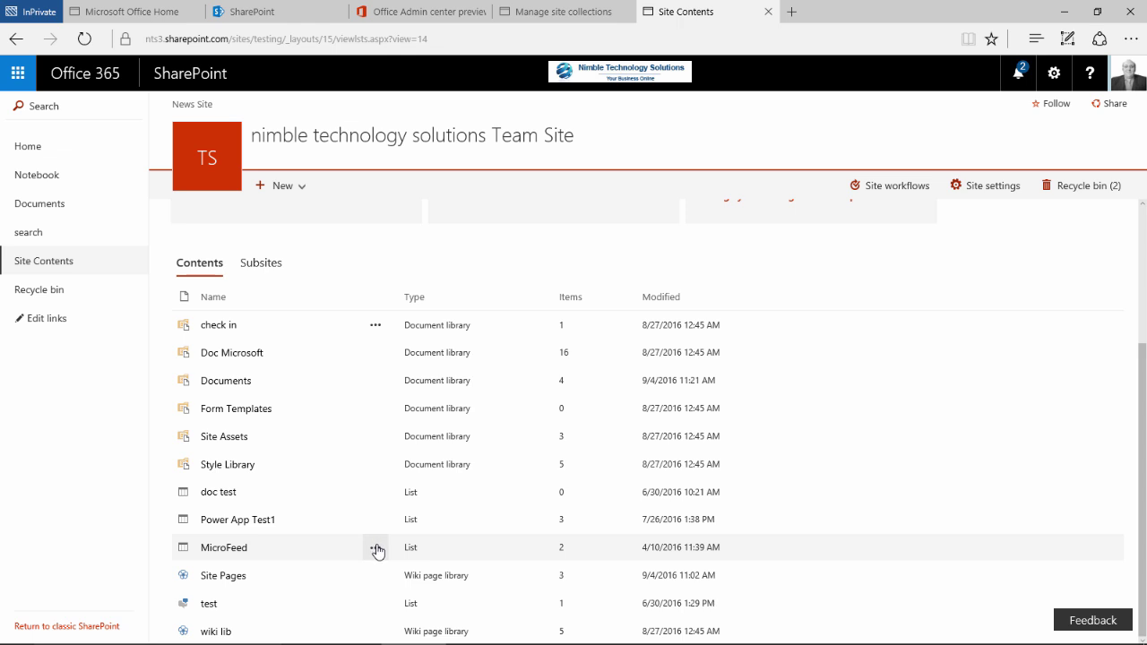
left_click(376, 549)
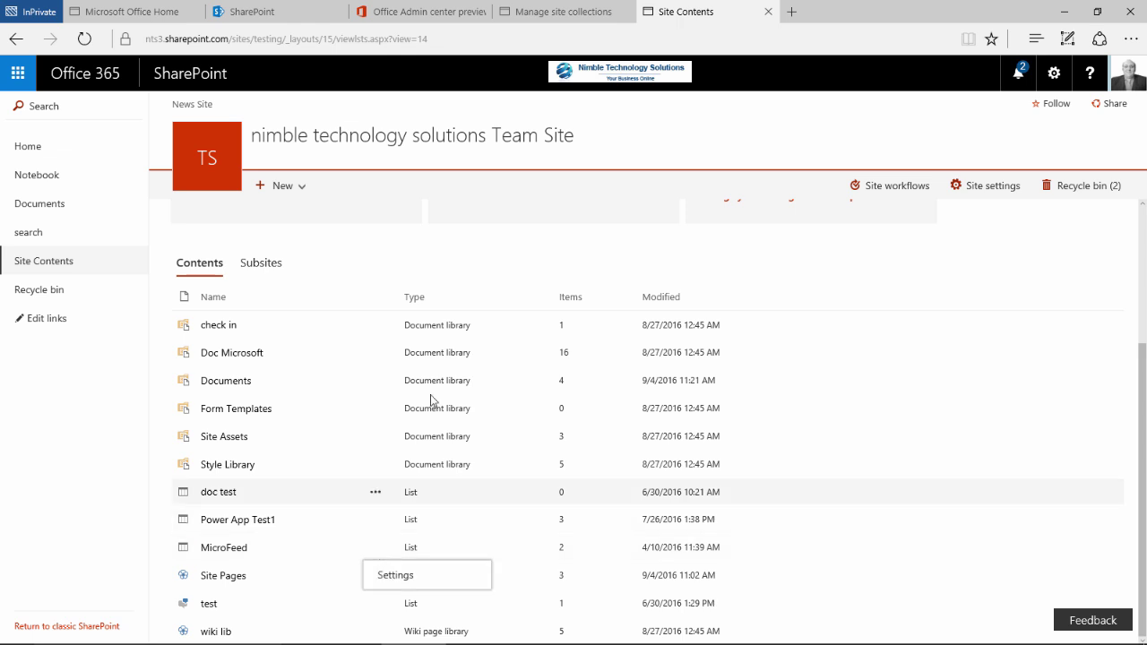
left_click(432, 249)
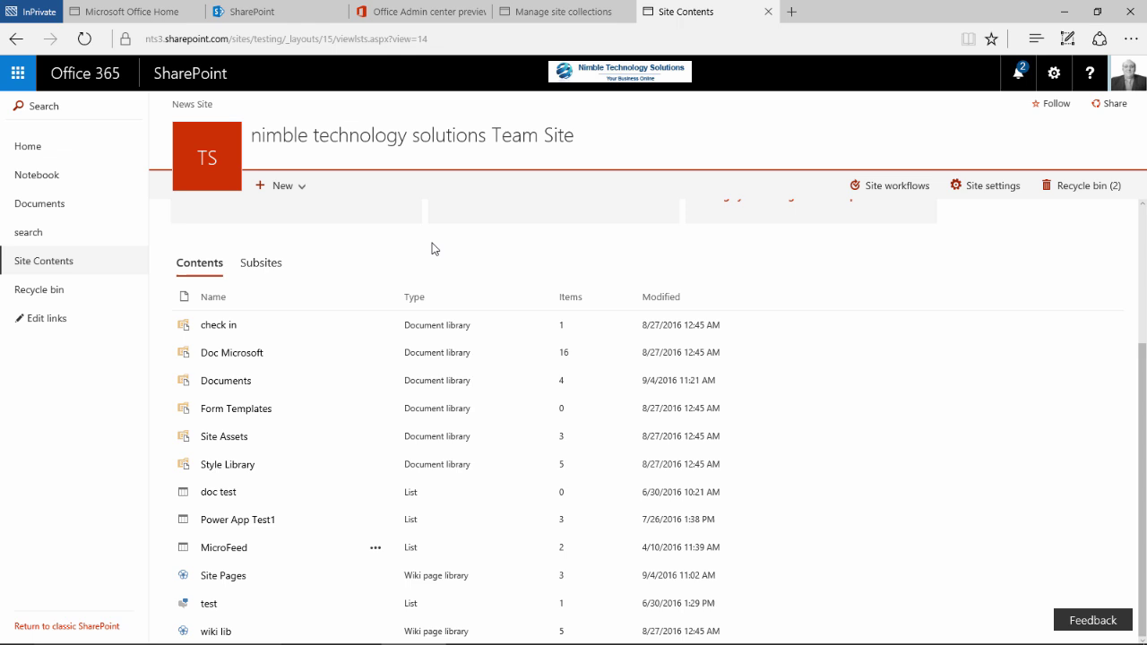
Step: Show the site's subsites and view the available actions for News Site
left_click(267, 265)
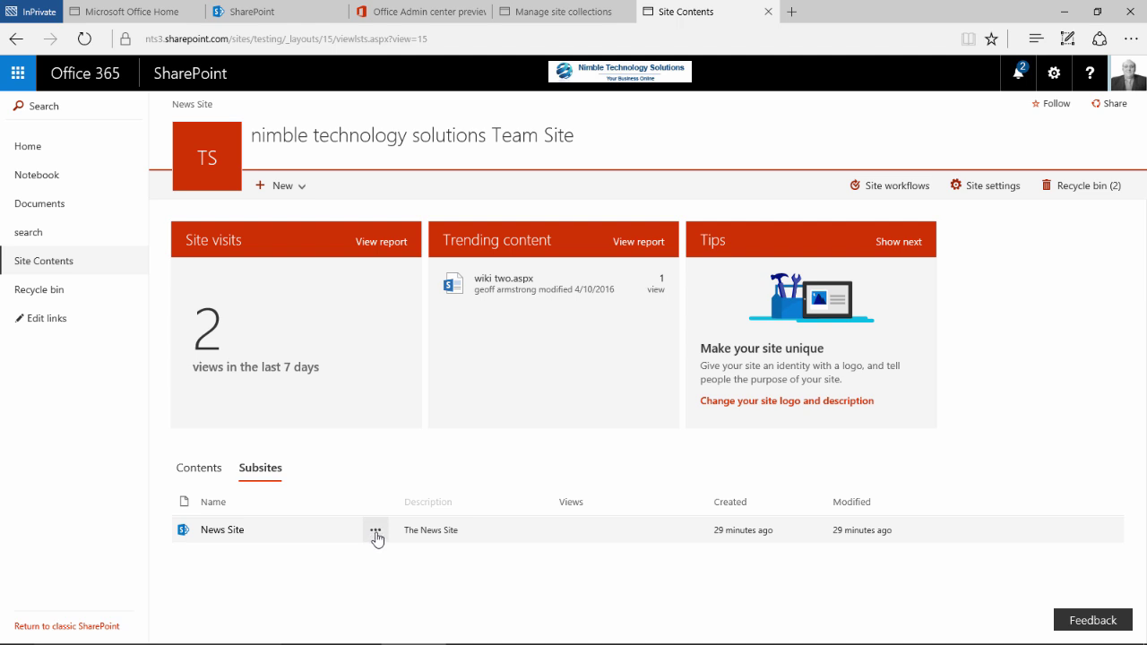
left_click(376, 532)
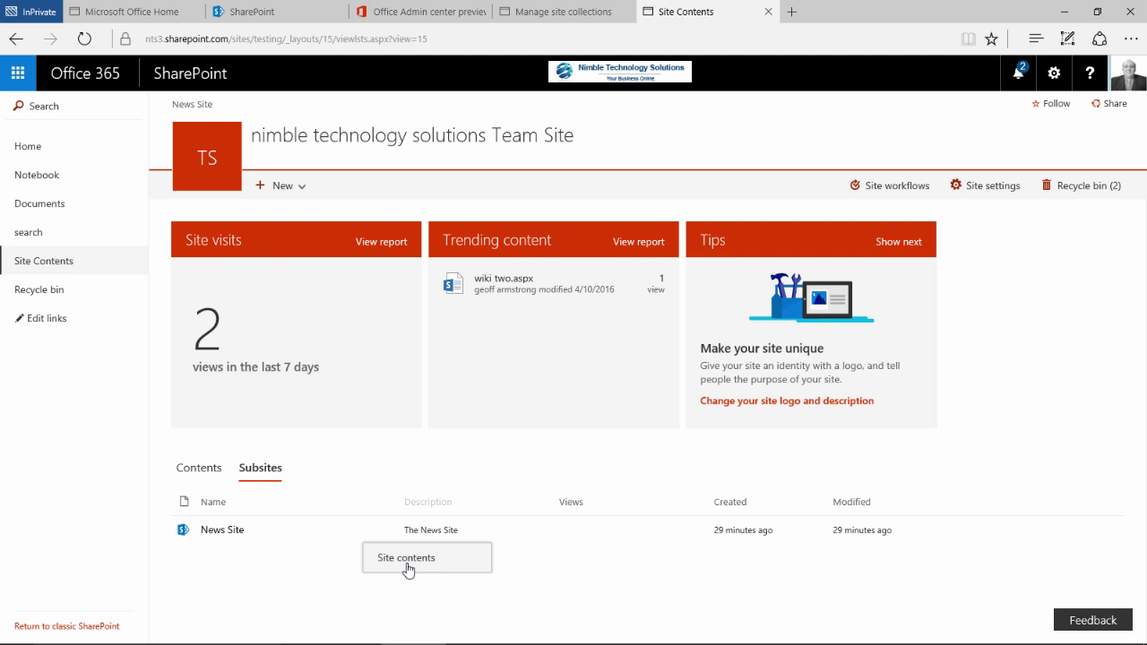
left_click(372, 467)
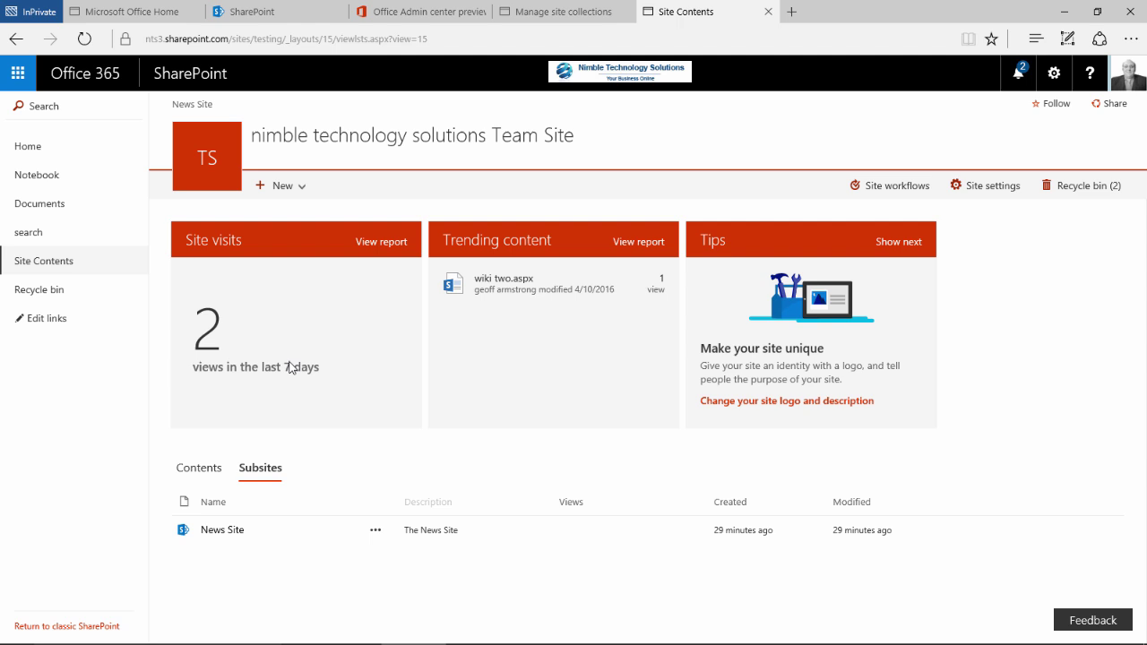
Step: Create a Team Site subsite with test as its title, description and URL name, using the same permissions as the parent site
left_click(301, 190)
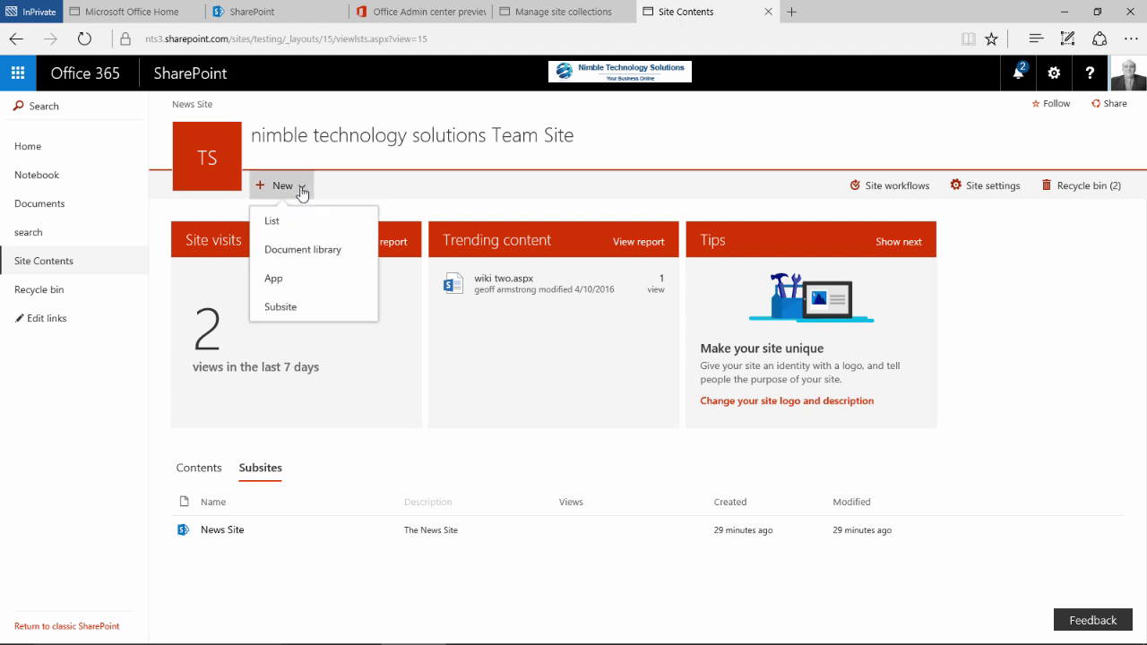
left_click(281, 308)
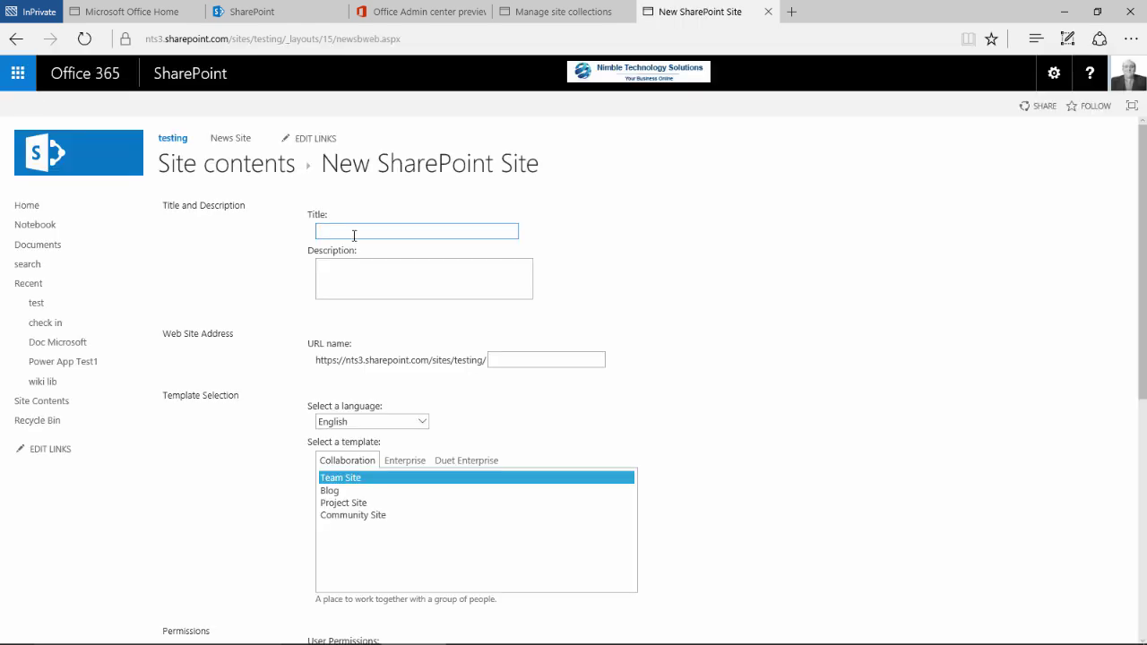
left_click(354, 234)
type("test")
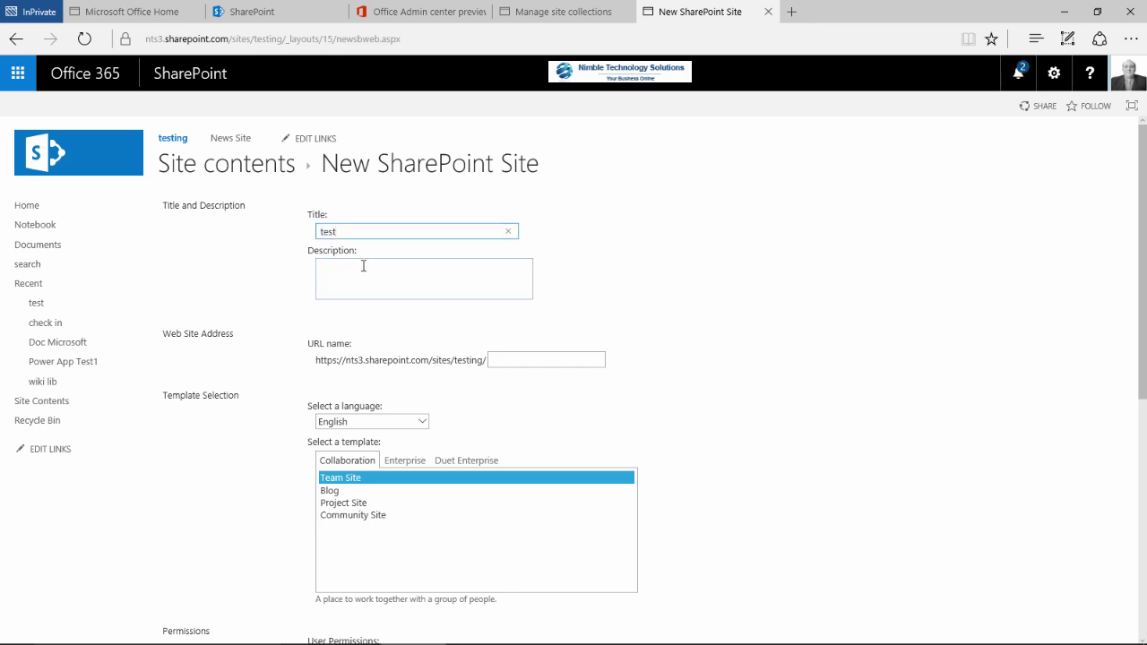
left_click(364, 266)
type("test")
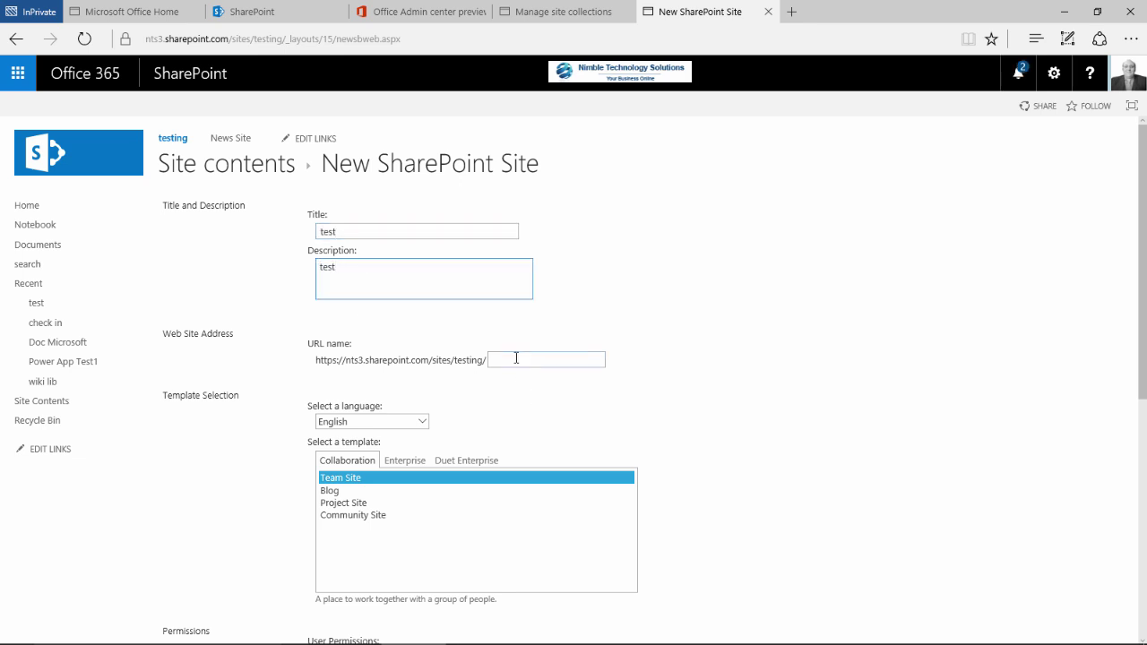
left_click(516, 358)
type("test")
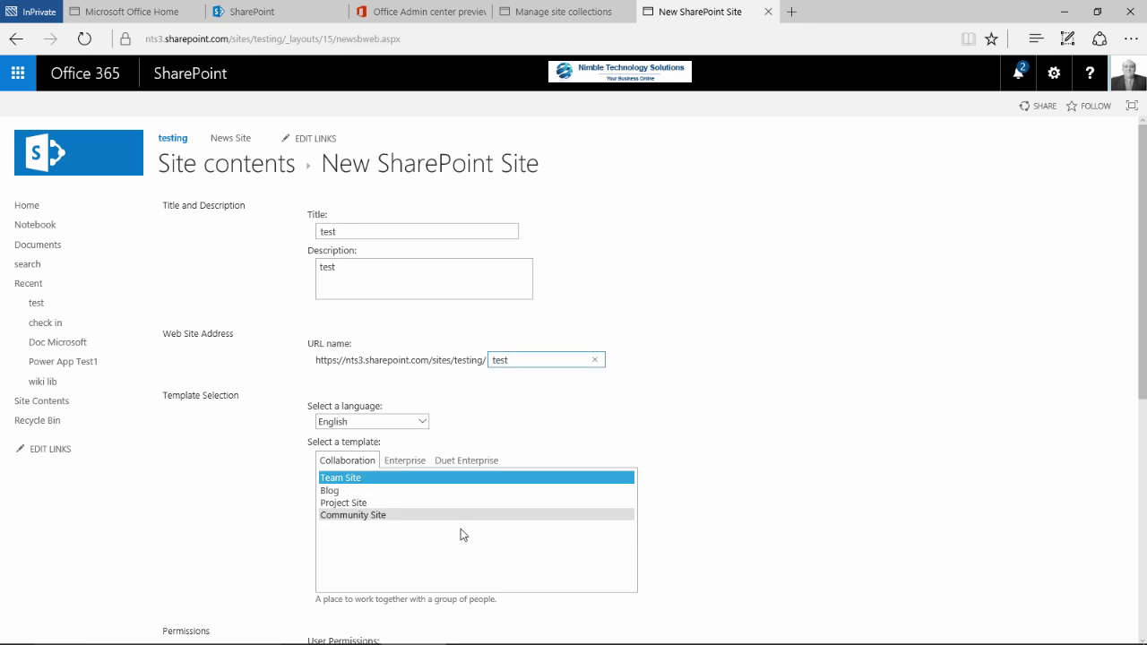
scroll(574, 376, "down", 5)
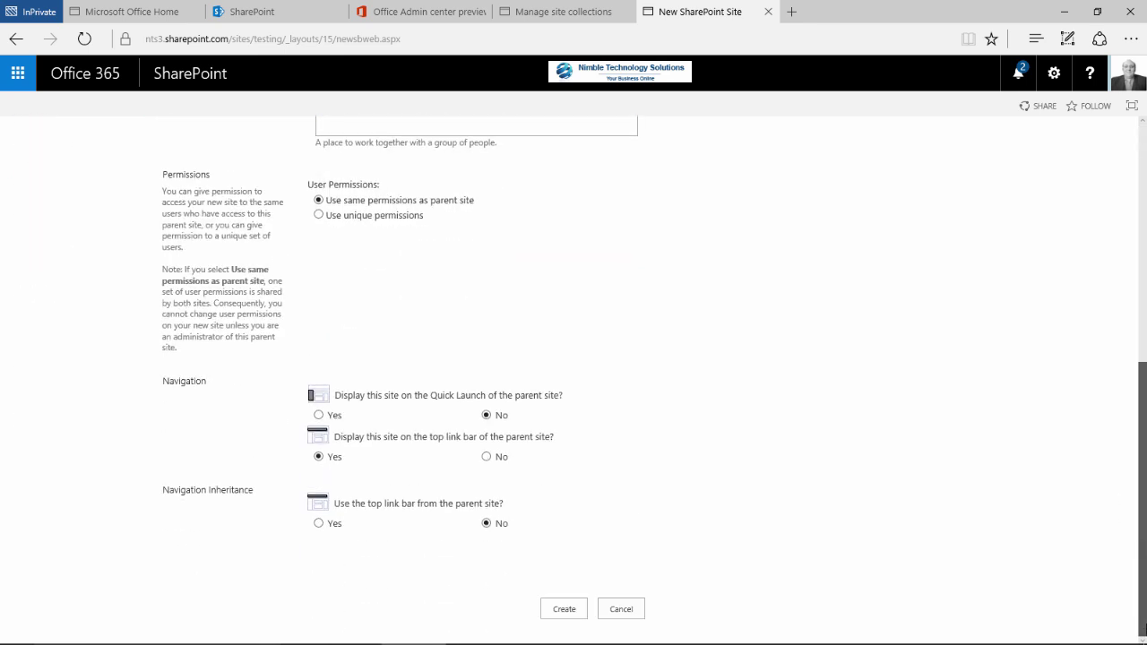
left_click(564, 608)
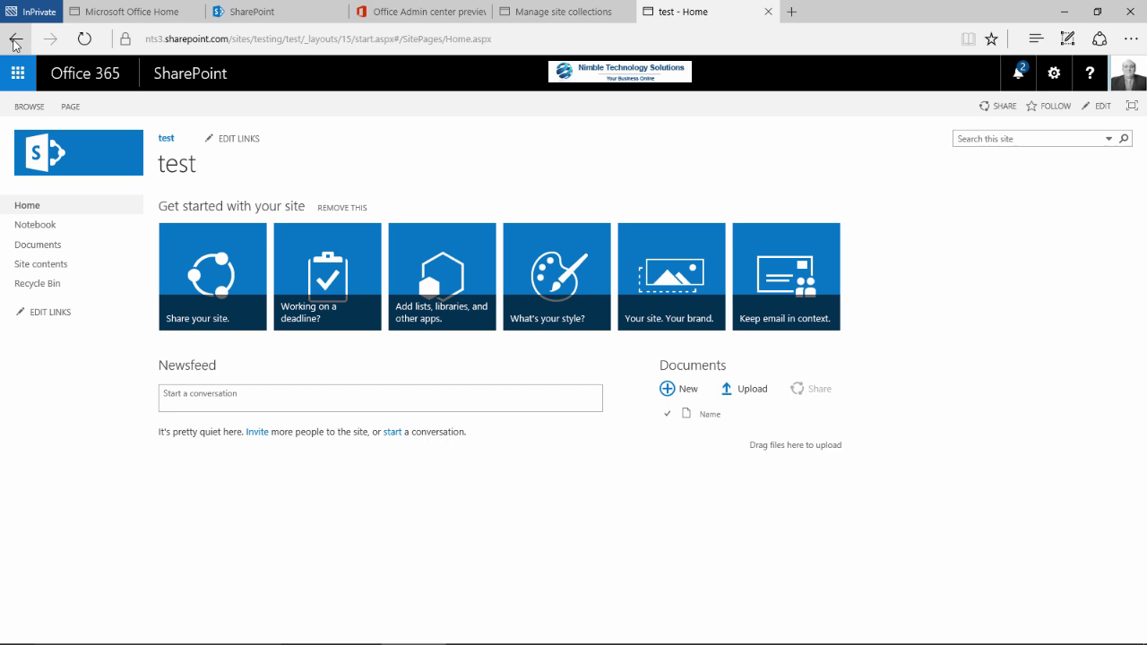
Step: Return to the parent site's subsites list and review the options for creating new content without choosing one
left_click(15, 40)
left_click(15, 40)
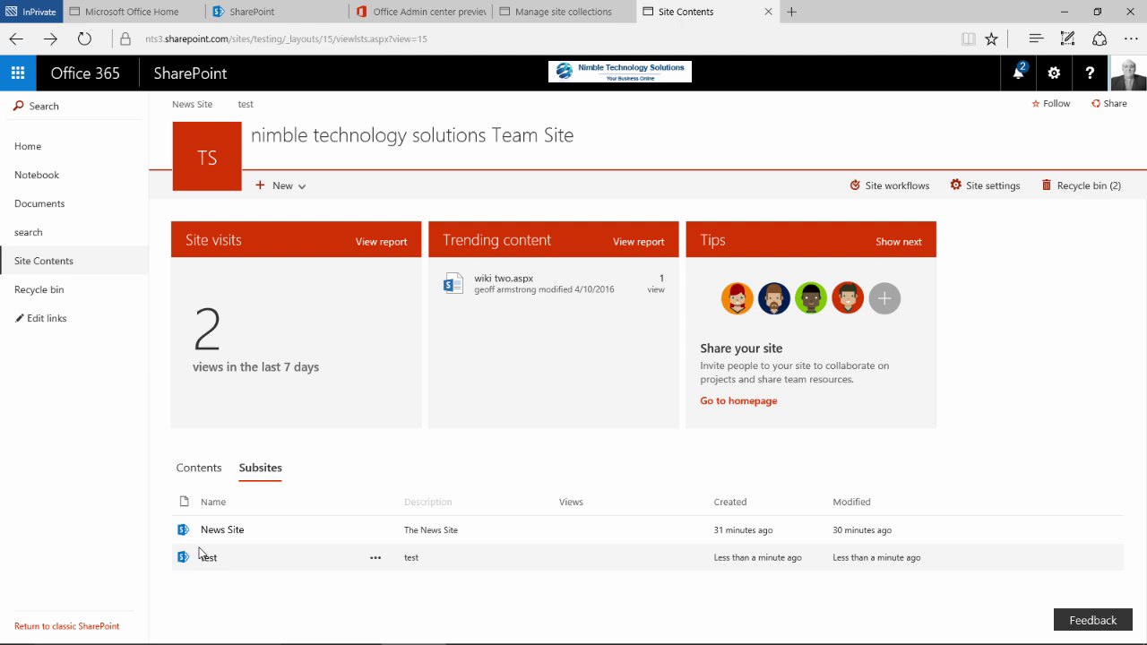
left_click(304, 194)
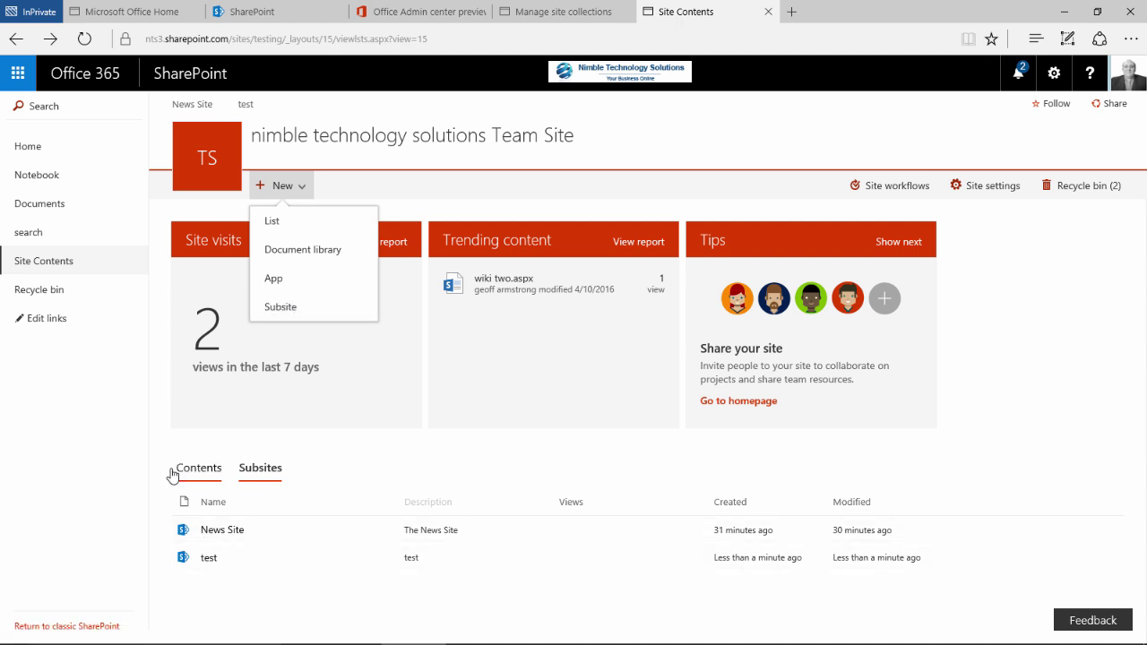
left_click(341, 467)
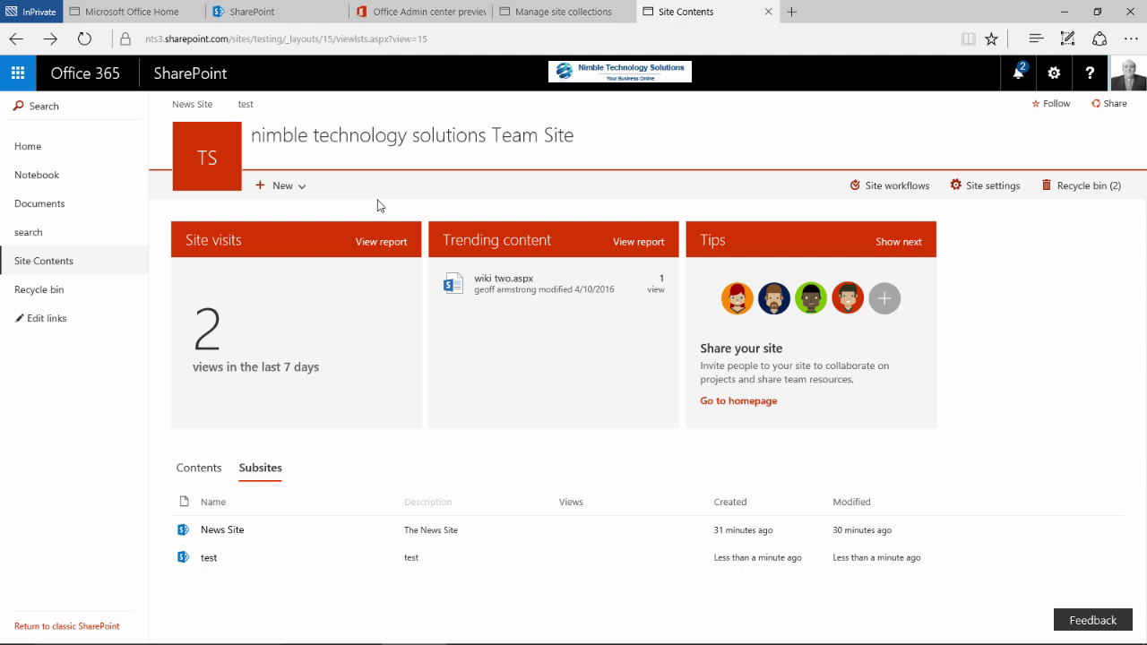
Step: Switch to the Office 365 Admin center and open Release preferences for editing in the organization profile settings
left_click(406, 12)
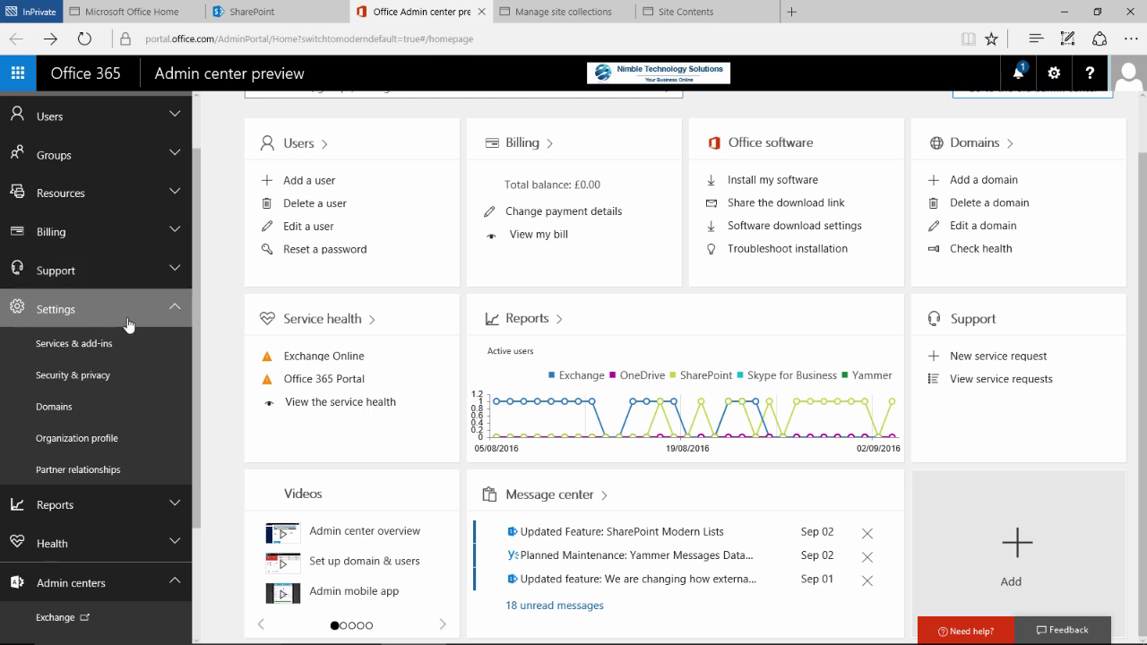
left_click(85, 443)
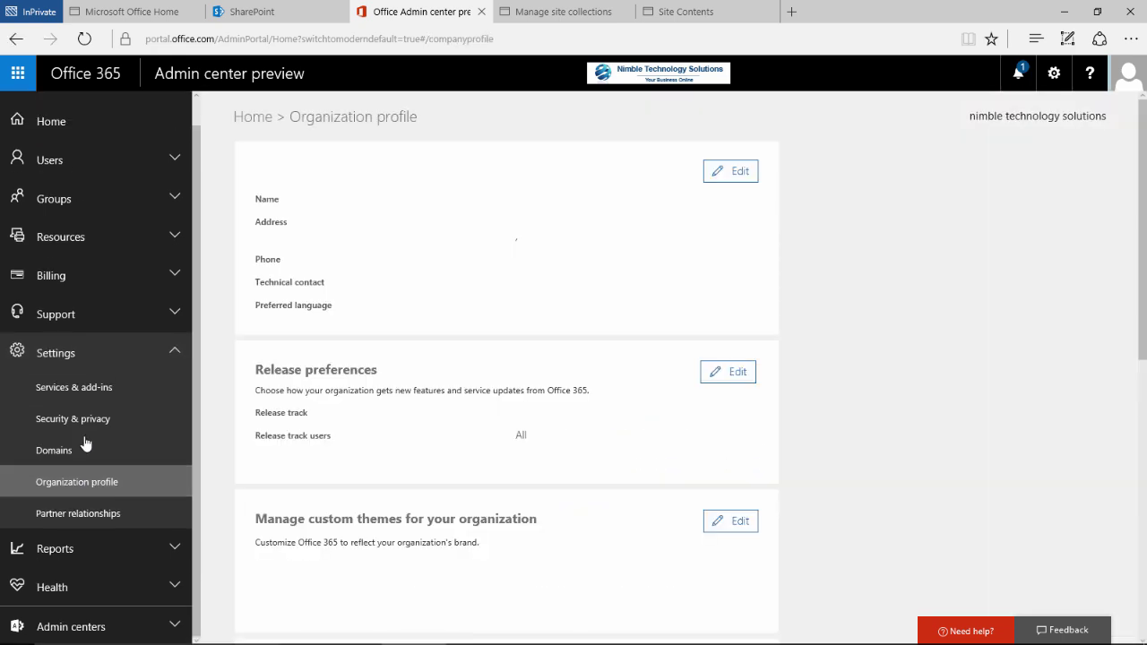
scroll(829, 309, "down", 2)
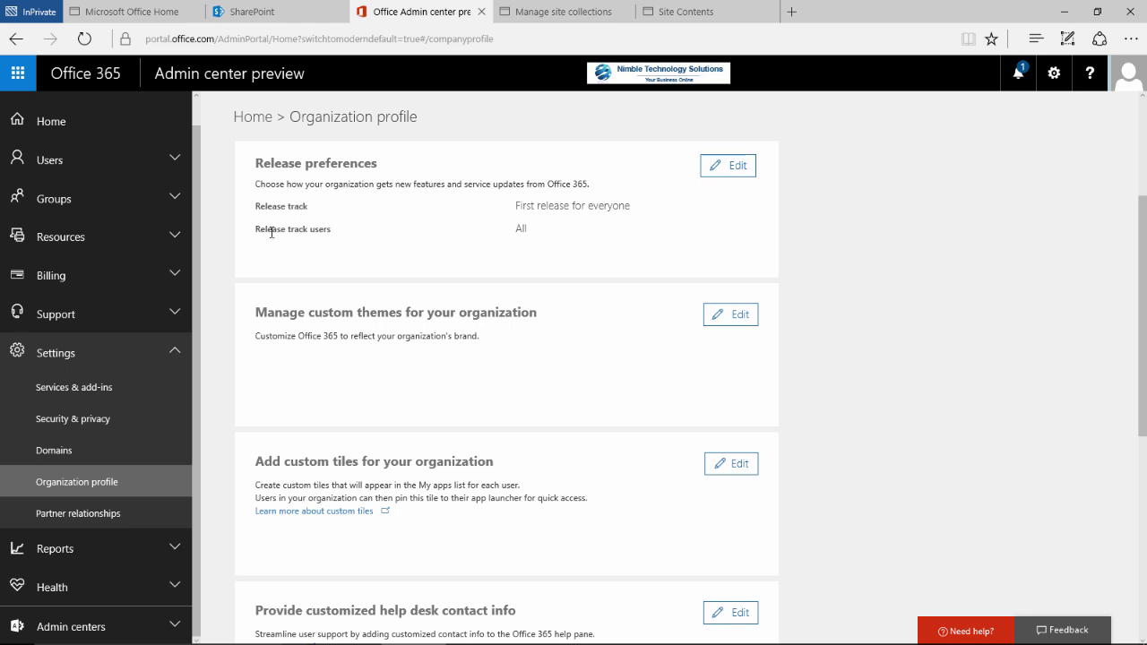
left_click(741, 170)
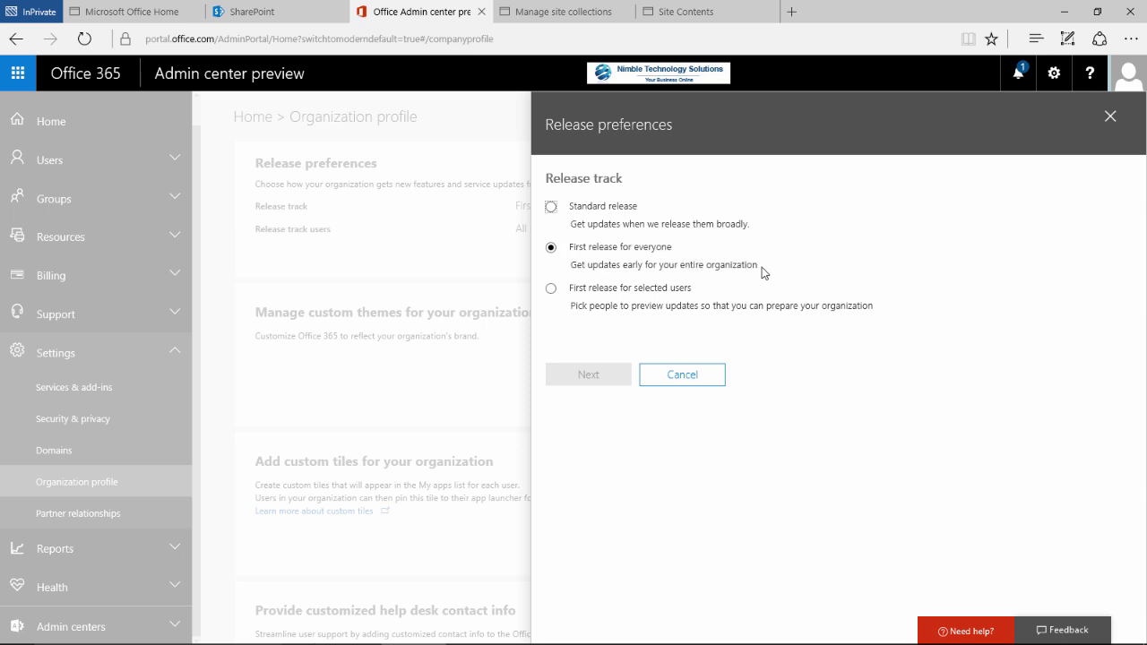
Step: Compare the First release for selected users and First release for everyone options without saving, and switch back to Site contents
left_click(550, 288)
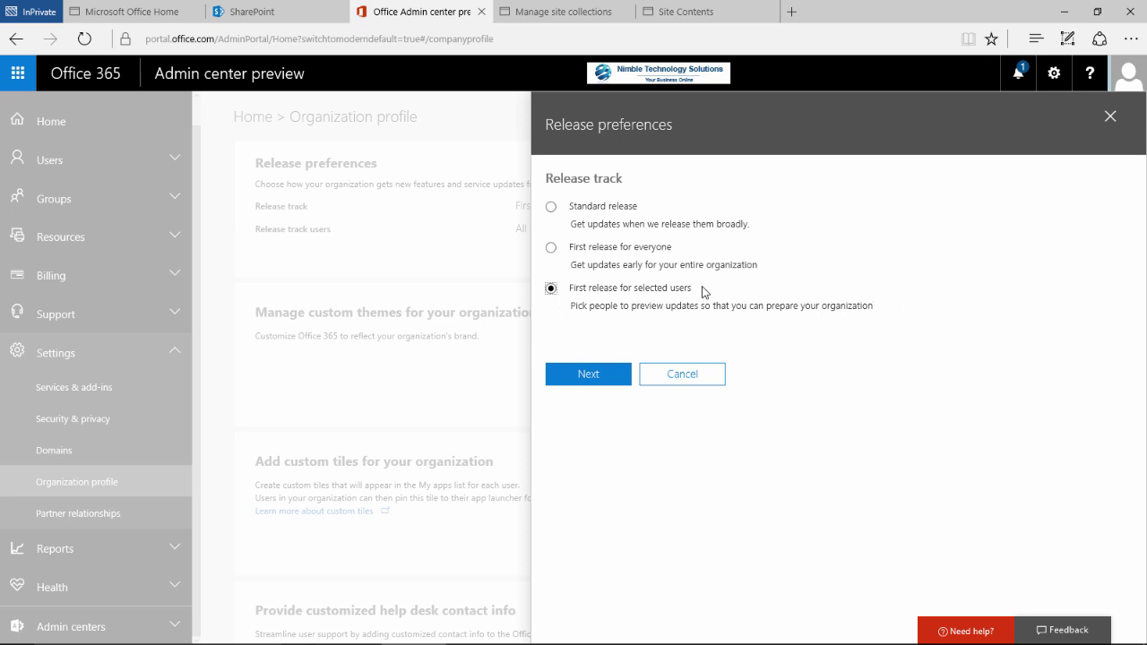
left_click(552, 249)
left_click(552, 288)
left_click(558, 260)
left_click(694, 16)
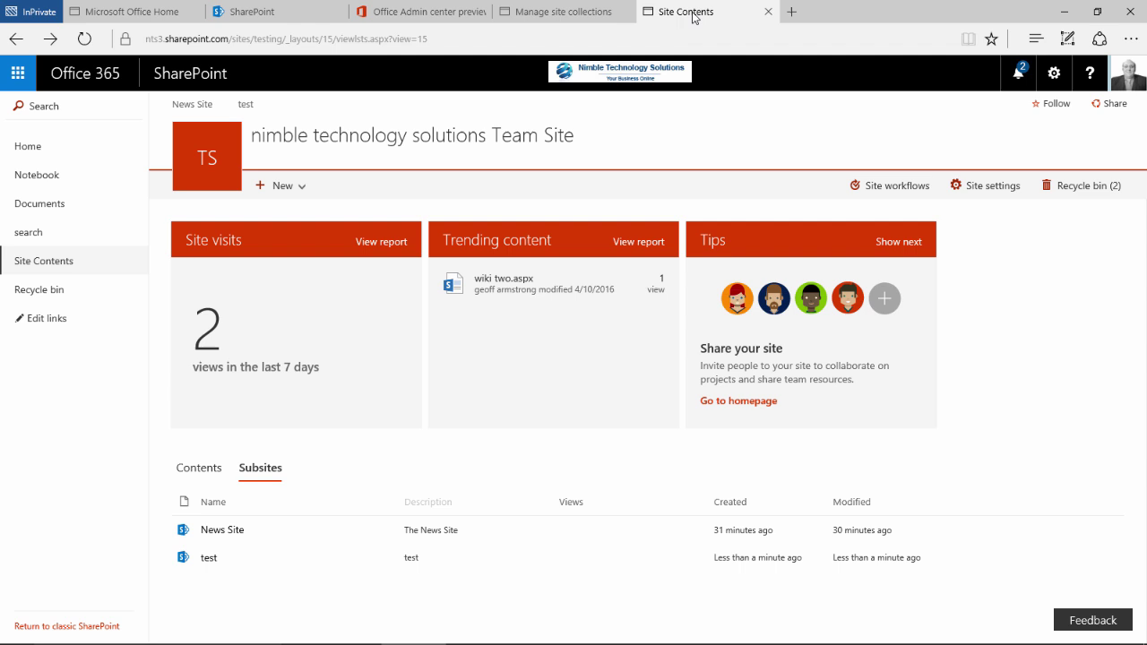